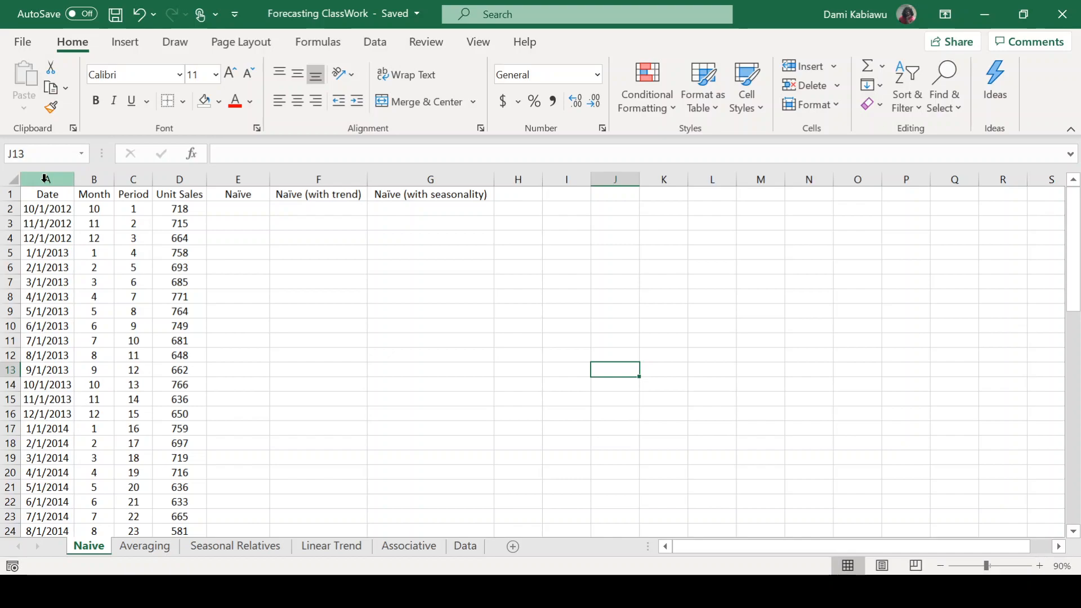
Review the Date, Month, Period and Unit Sales columns and check the first and last dates of the series.
{"action": "left_click", "coordinate": [179, 172]}
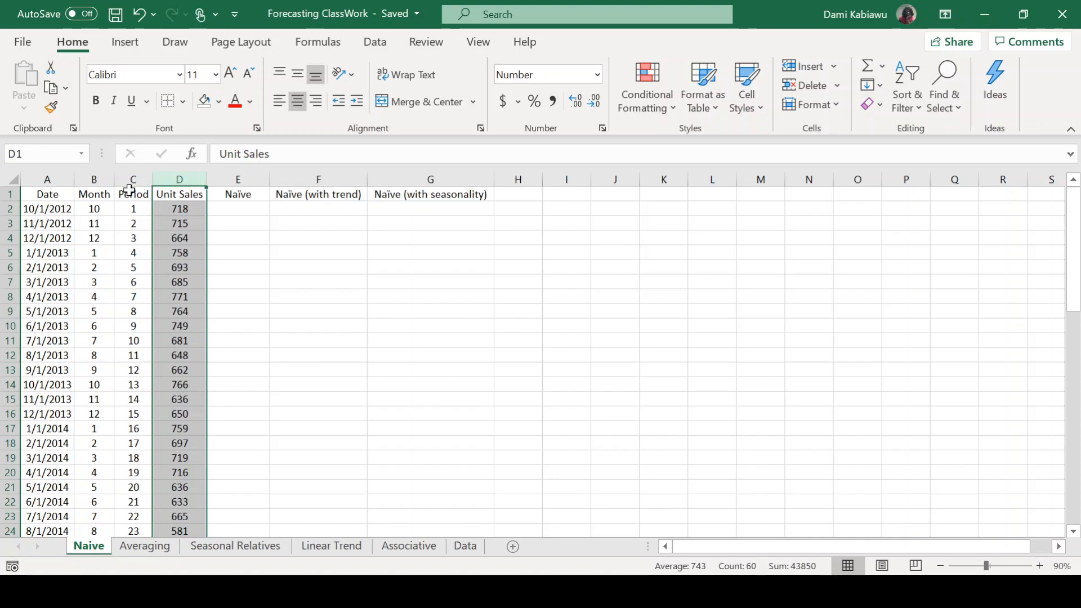
{"action": "left_click_drag", "start_coordinate": [133, 177], "coordinate": [44, 169]}
{"action": "left_click", "coordinate": [52, 212]}
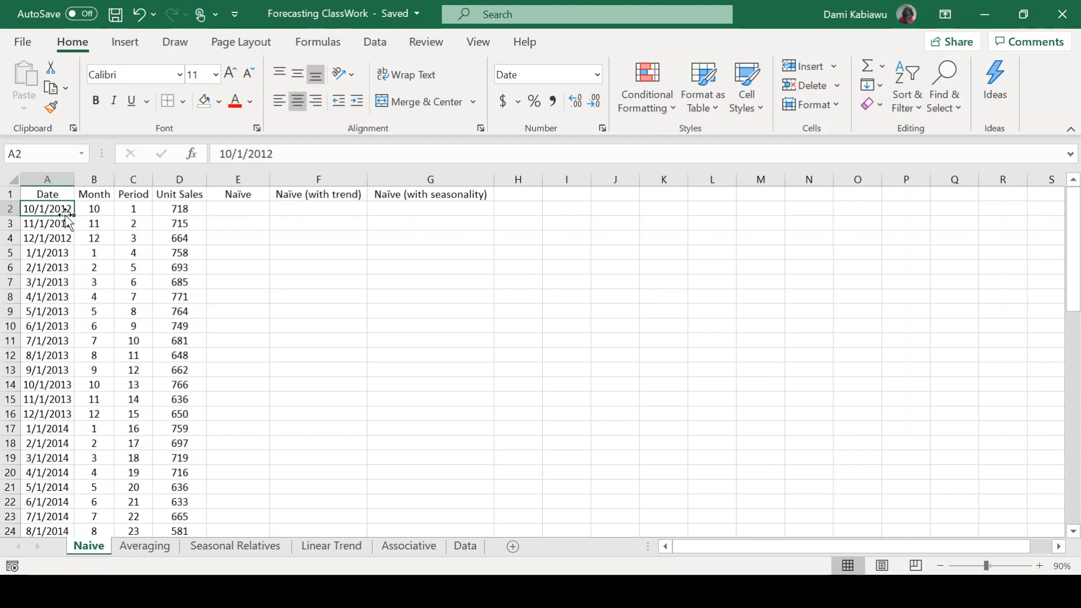
{"action": "scroll", "coordinate": [575, 403], "scroll_direction": "down", "scroll_amount": 16}
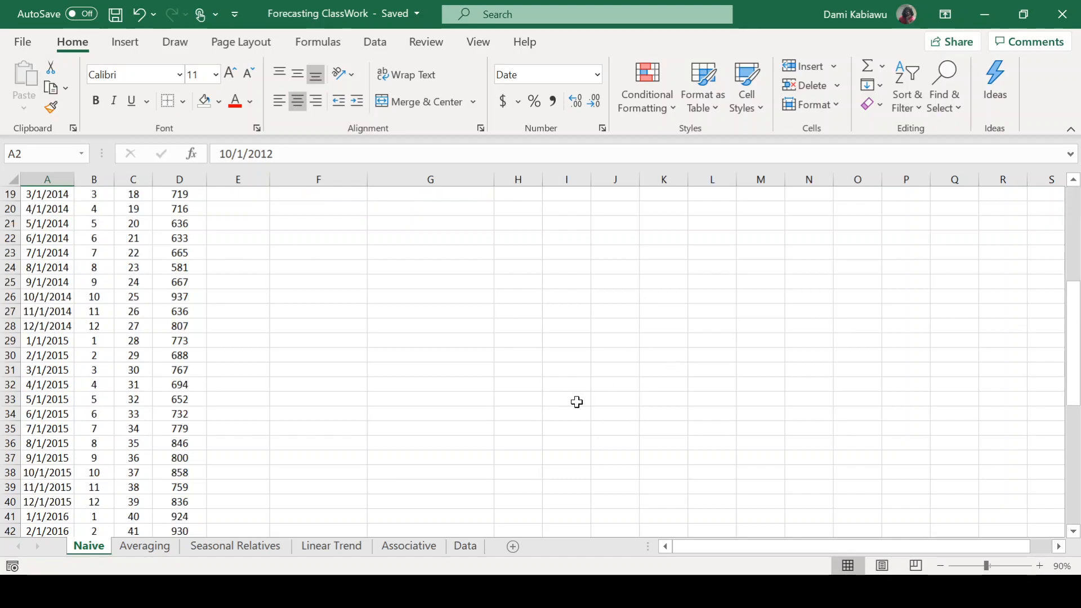
{"action": "scroll", "coordinate": [328, 421], "scroll_direction": "down", "scroll_amount": 1}
{"action": "left_click", "coordinate": [36, 310]}
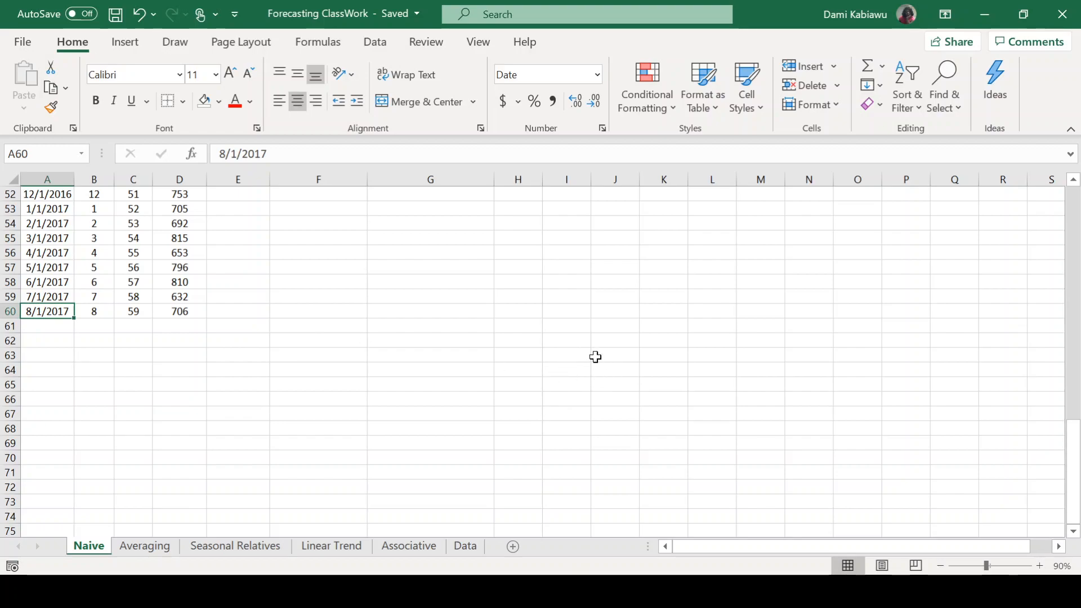
{"action": "scroll", "coordinate": [588, 365], "scroll_direction": "up", "scroll_amount": 17}
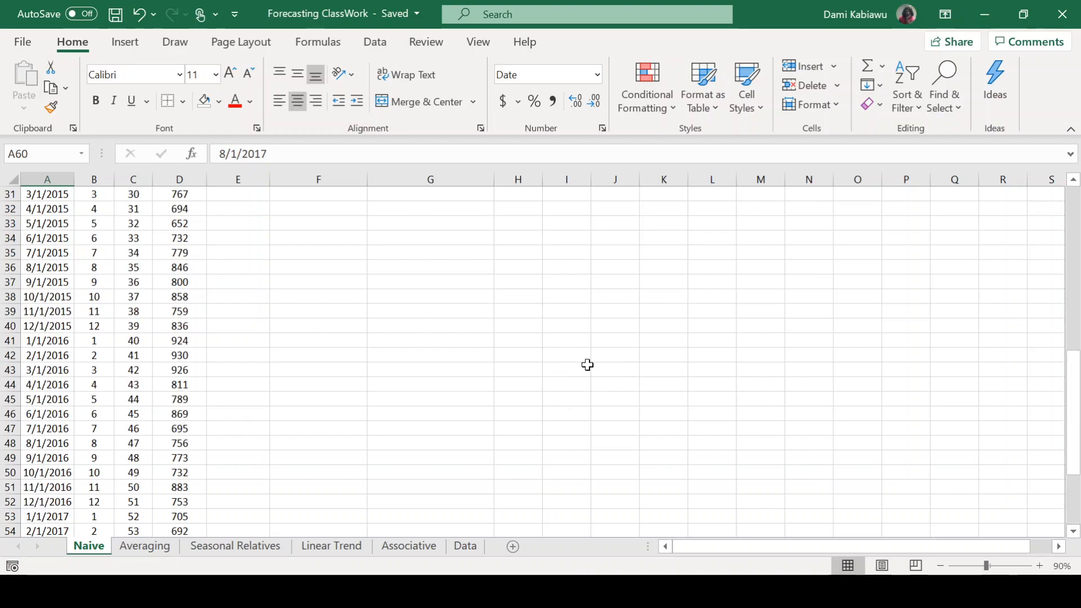
{"action": "left_click", "coordinate": [94, 179]}
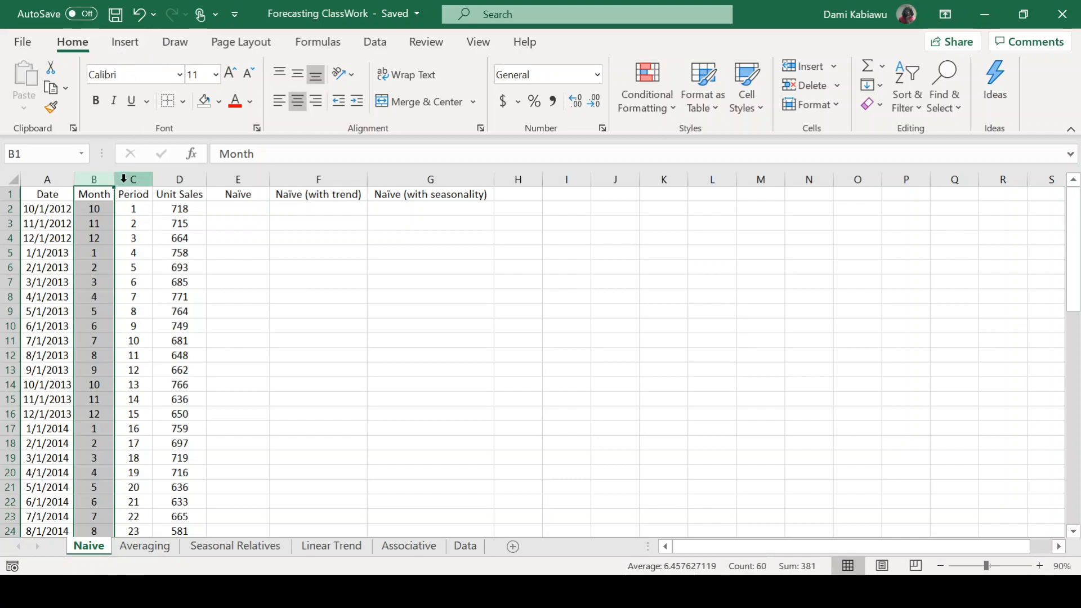
Plot Unit Sales against Period as a scatter chart with smooth lines and enlarge the chart.
{"action": "left_click_drag", "start_coordinate": [126, 178], "coordinate": [163, 173]}
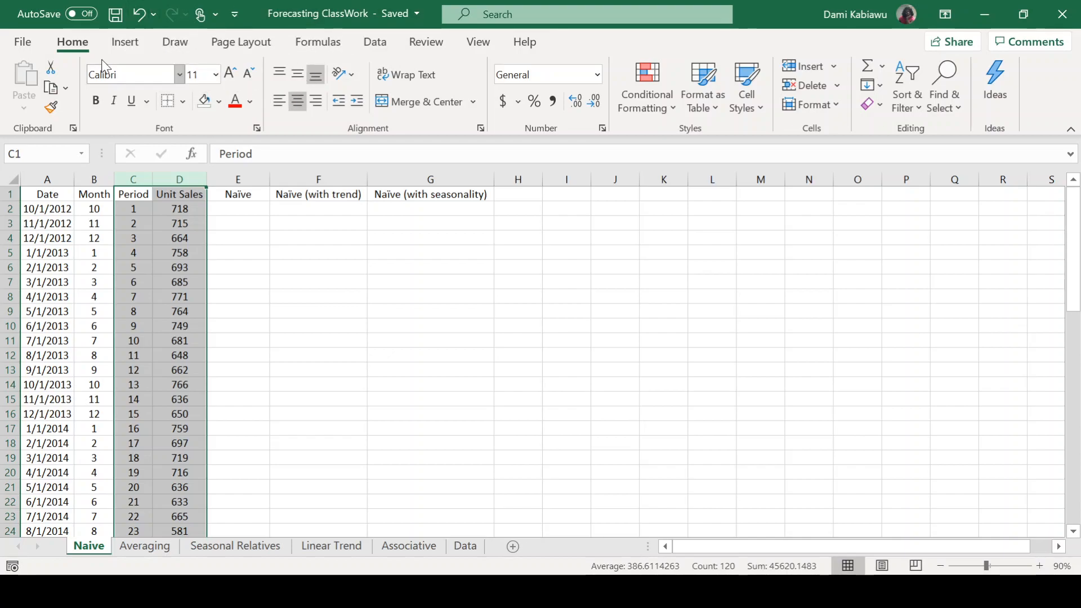
{"action": "left_click", "coordinate": [128, 44]}
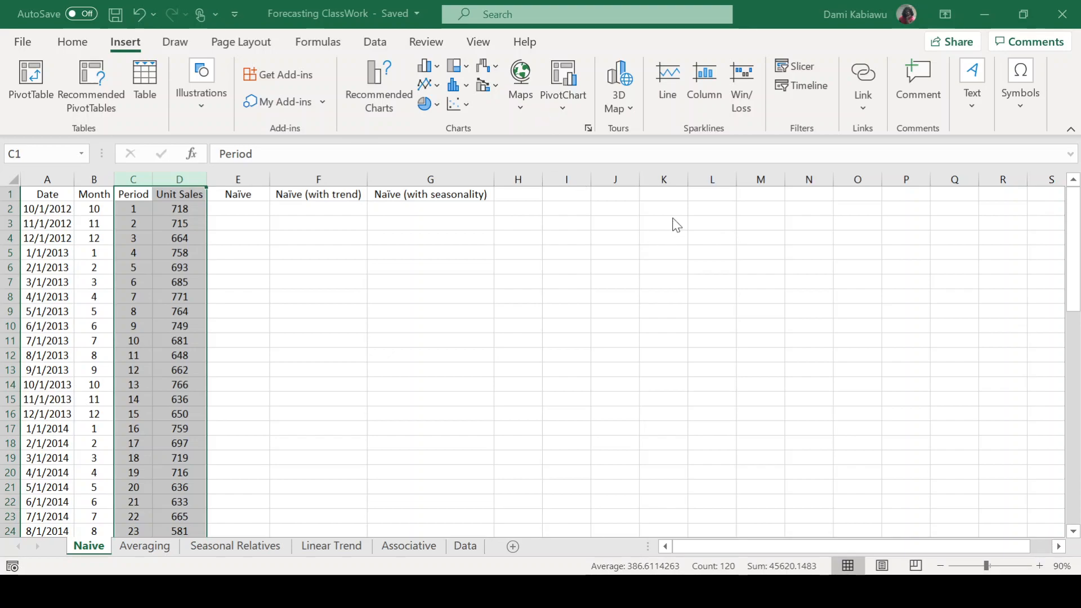
{"action": "key", "text": "alt+F1"}
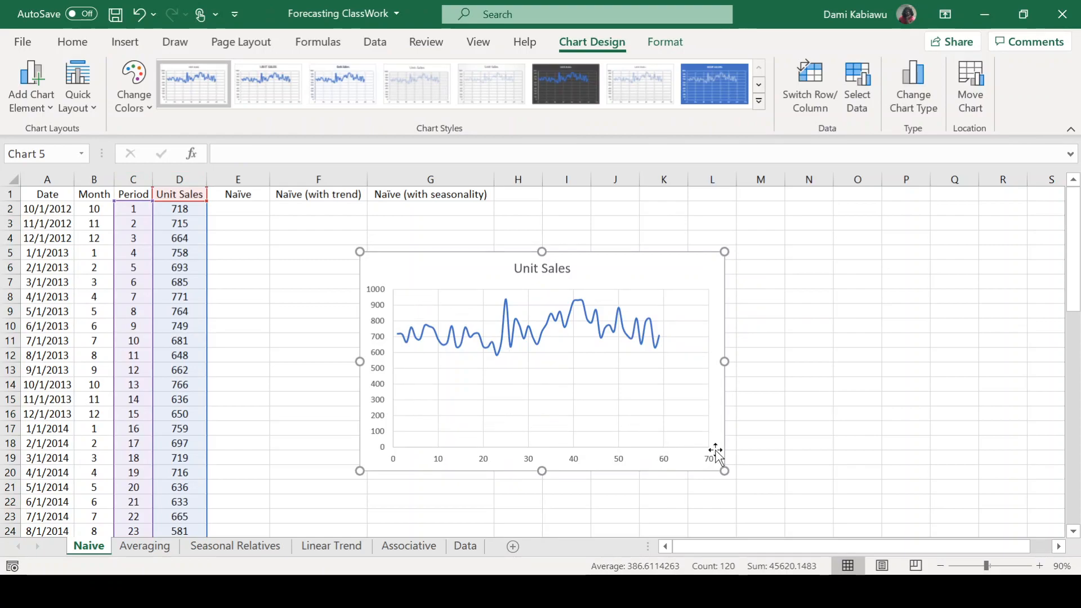
{"action": "left_click_drag", "start_coordinate": [360, 252], "coordinate": [285, 217]}
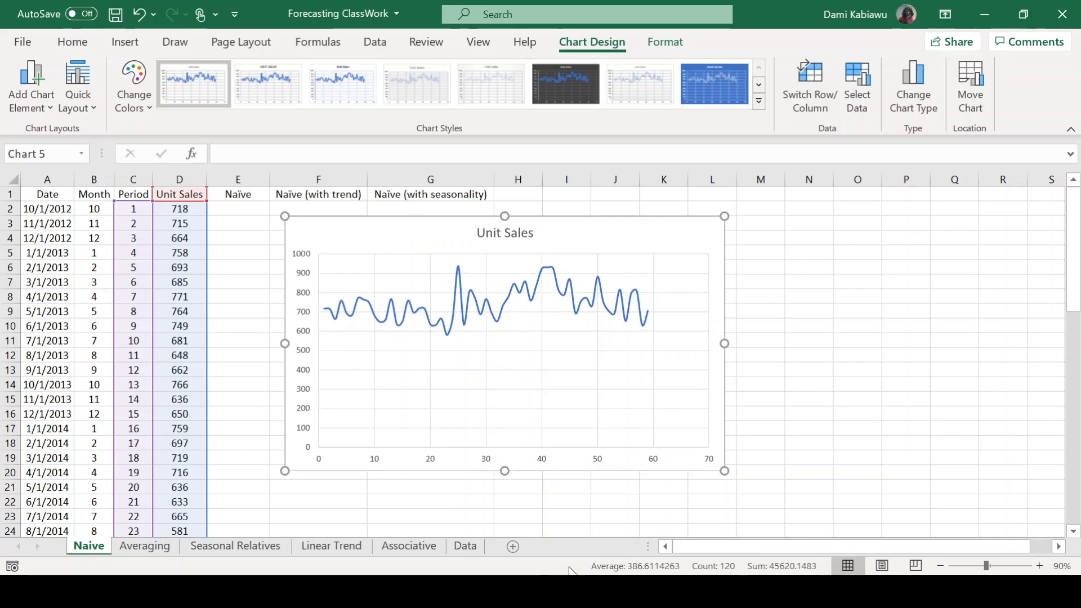
{"action": "left_click_drag", "start_coordinate": [725, 470], "coordinate": [759, 496]}
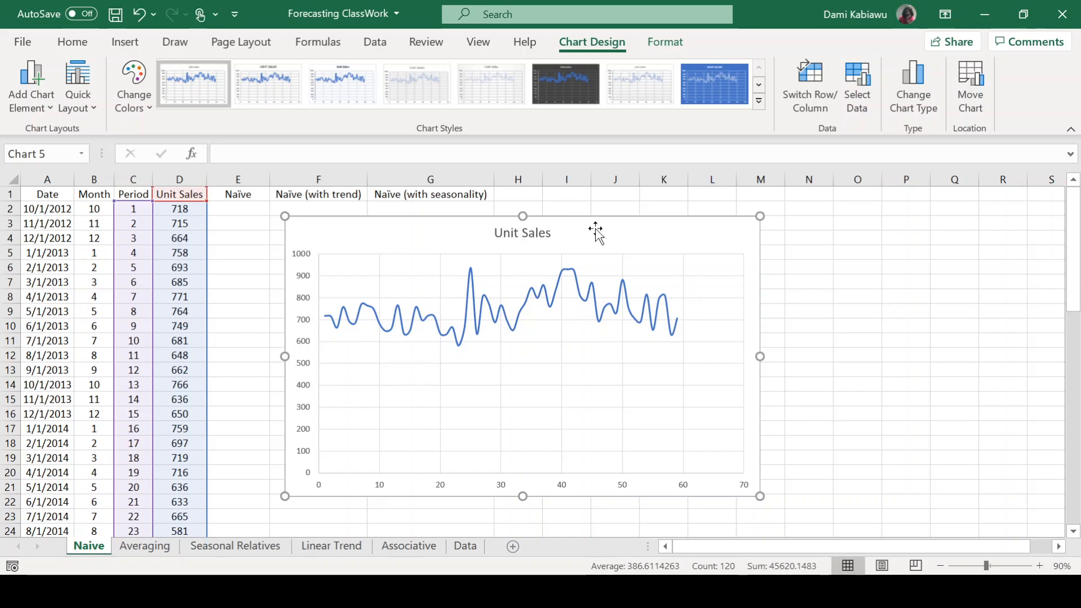
Move the Unit Sales chart clear of the forecast columns and delete it from the sheet.
{"action": "left_click_drag", "start_coordinate": [594, 233], "coordinate": [751, 265]}
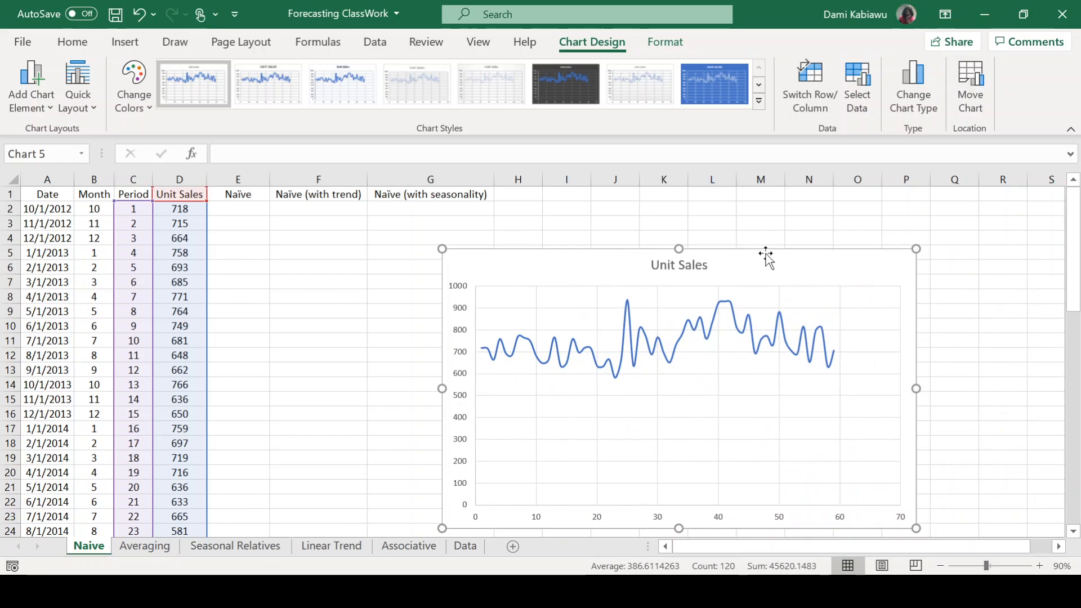
{"action": "key", "text": "Delete"}
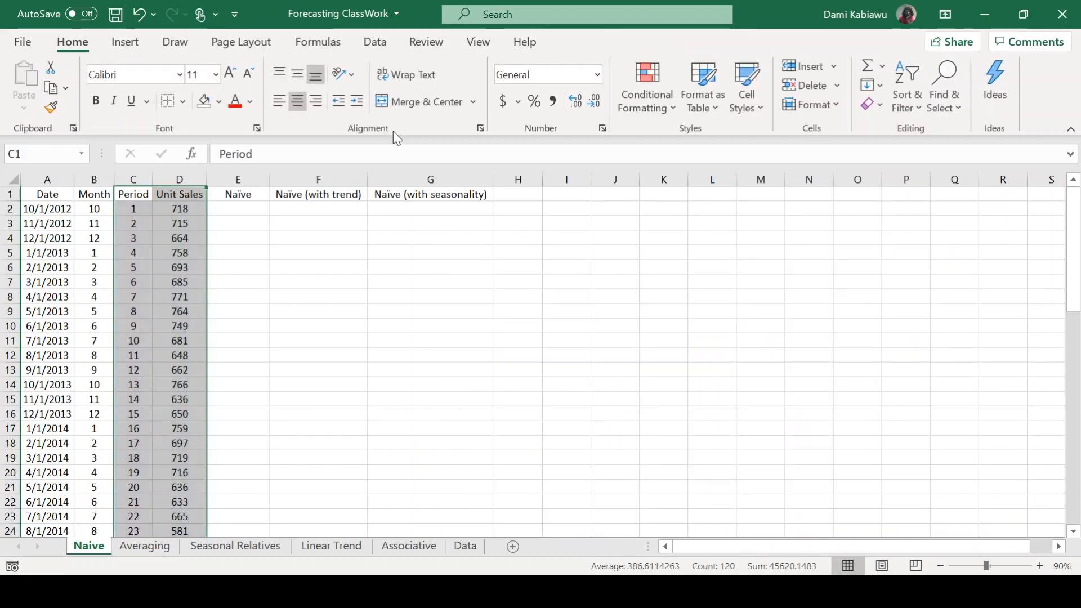
{"action": "left_click", "coordinate": [439, 254]}
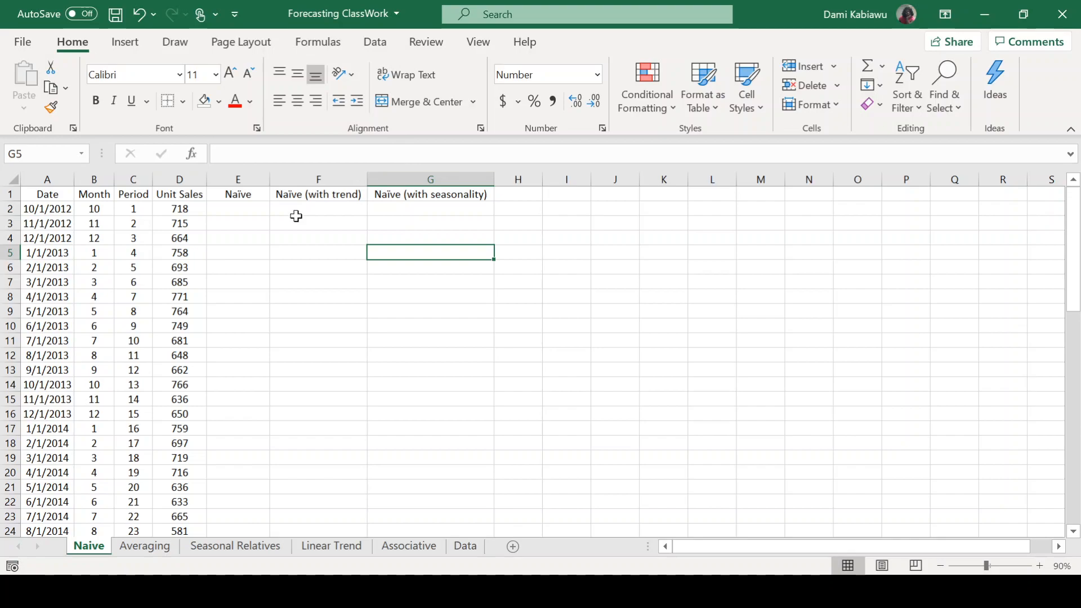
Rename the header in E1 to "Naïve Forecast" and autofit column E to the text.
{"action": "left_click", "coordinate": [227, 224]}
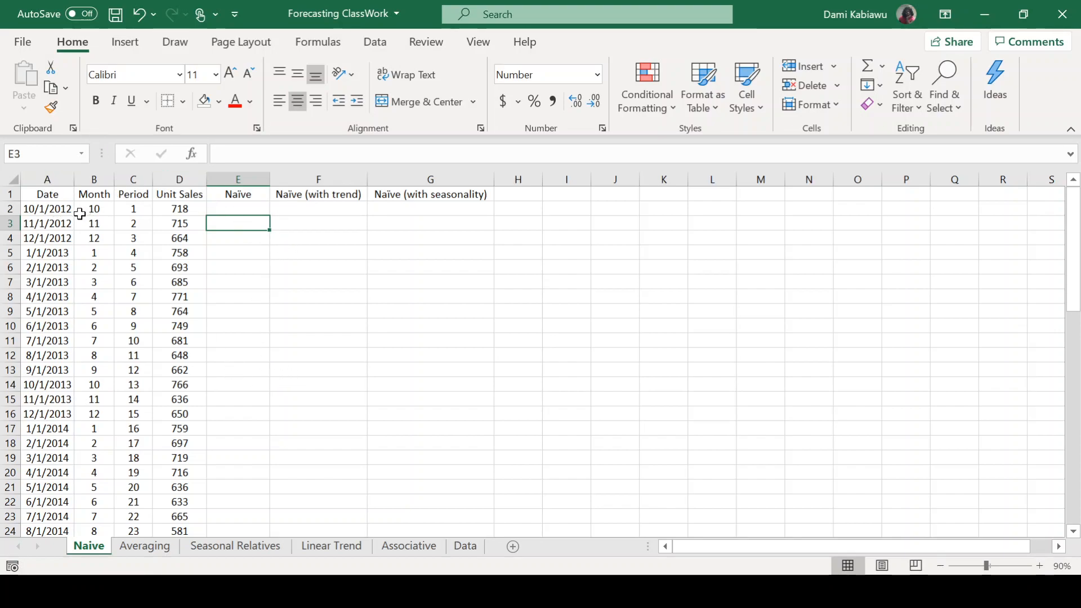
{"action": "double_click", "coordinate": [260, 192]}
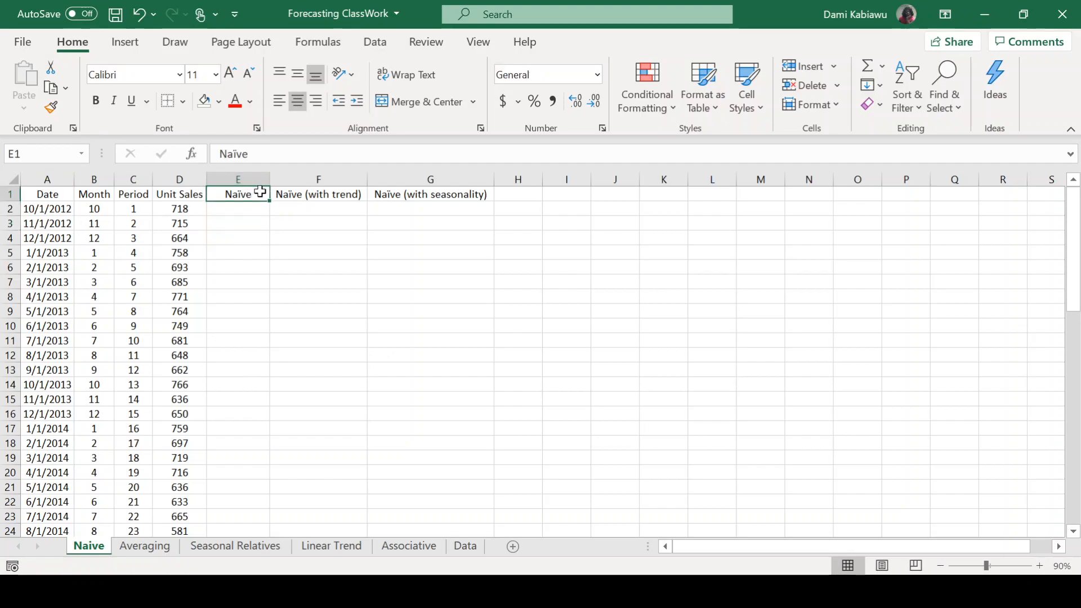
{"action": "type", "text": "F"}
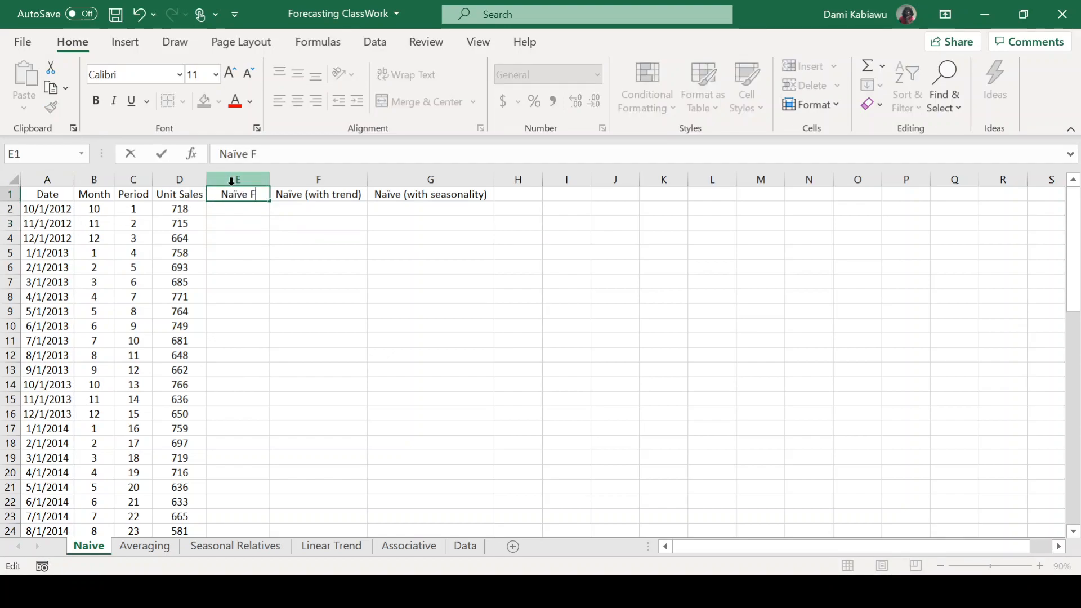
{"action": "type", "text": "orecast"}
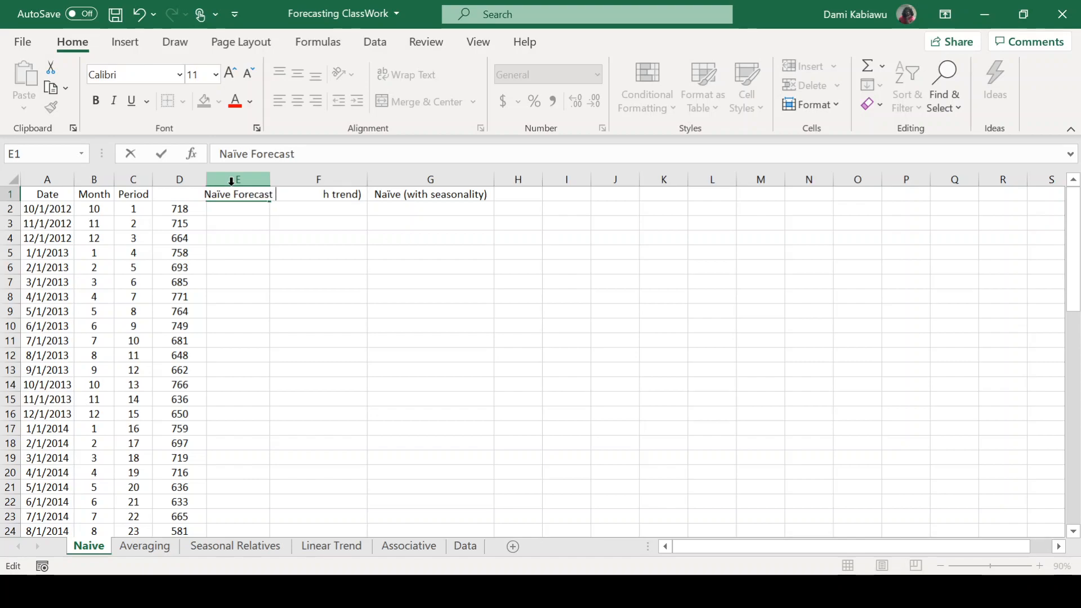
{"action": "left_click", "coordinate": [224, 357]}
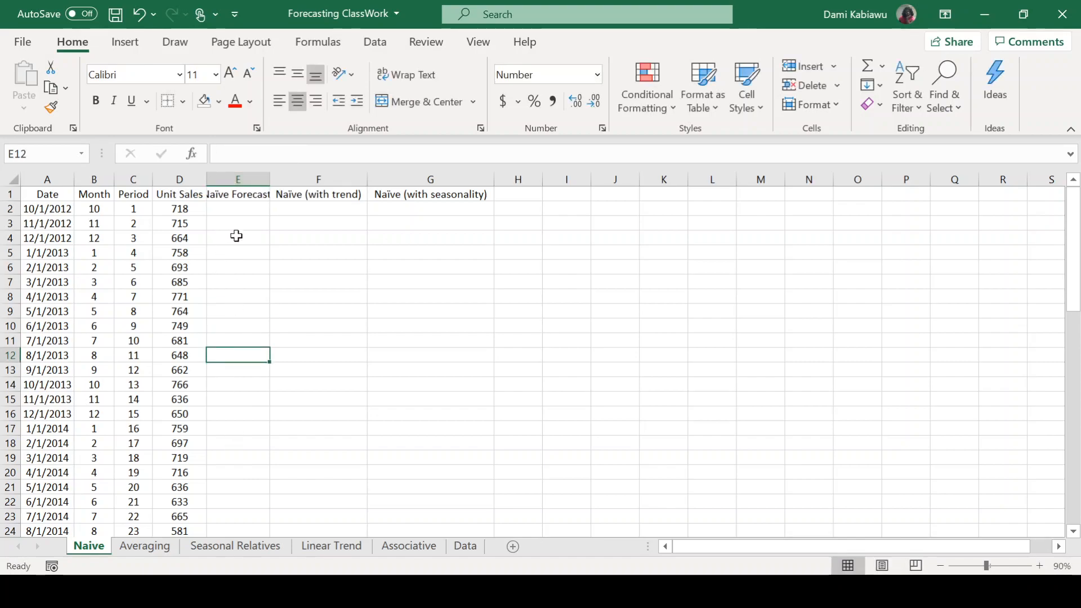
{"action": "double_click", "coordinate": [270, 179]}
Enter the formula =D2 in E3 to forecast period 2 from the previous period's unit sales.
{"action": "left_click", "coordinate": [224, 223]}
{"action": "type", "text": "="}
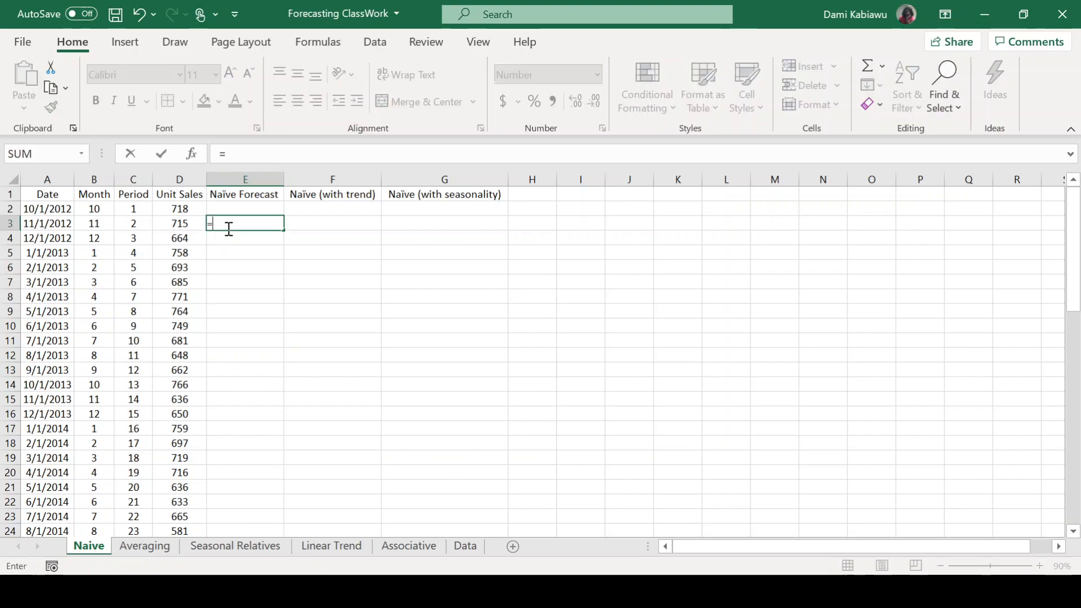
{"action": "left_click", "coordinate": [181, 209]}
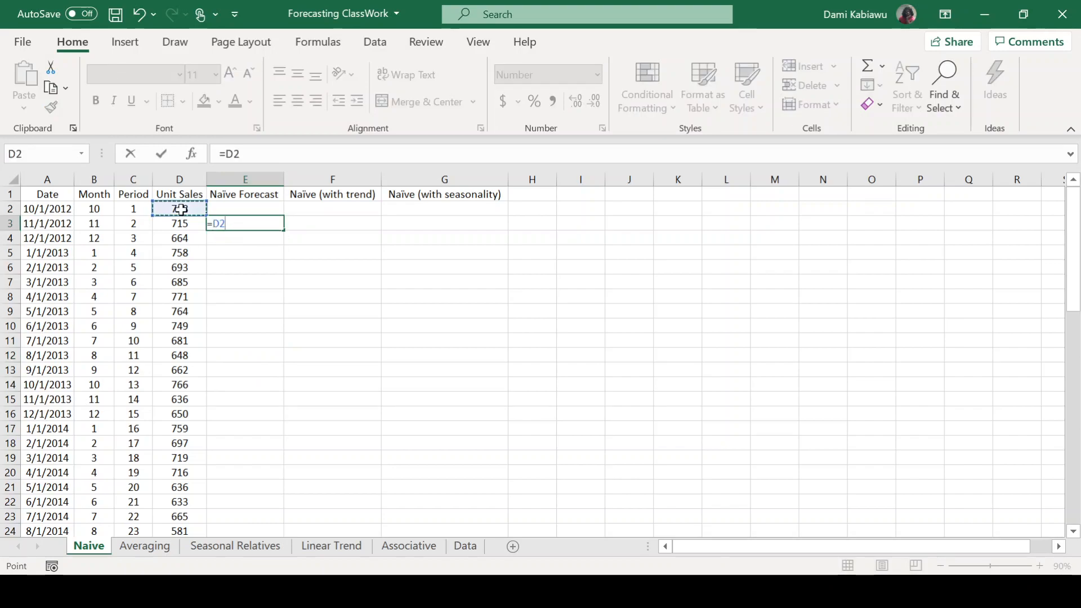
{"action": "key", "text": "Return"}
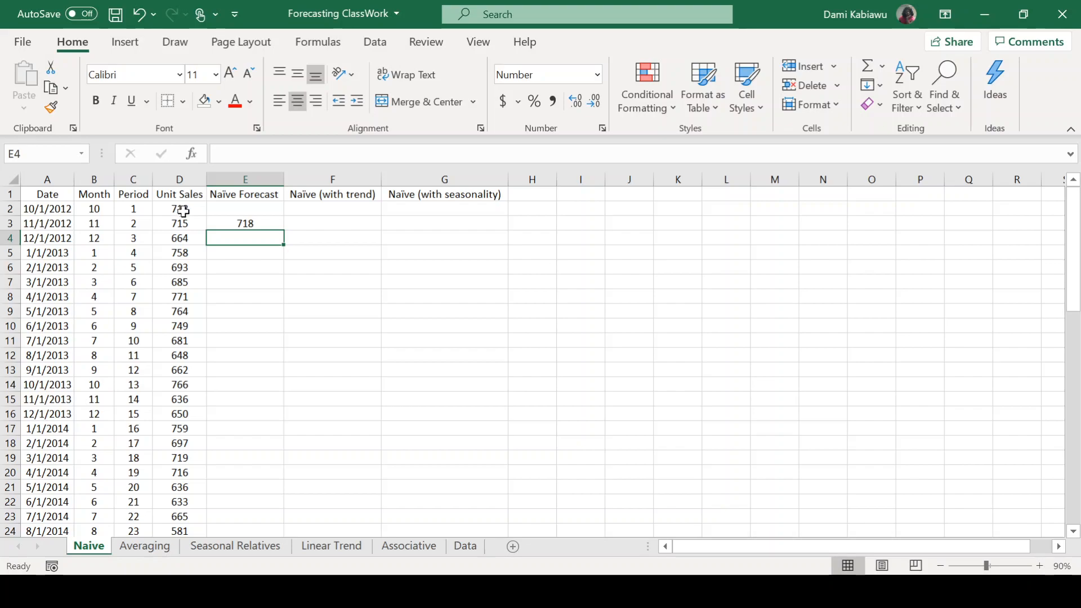
Fill the naïve forecast formula from E3 down to E60 and check that it reaches the last period.
{"action": "left_click", "coordinate": [231, 223]}
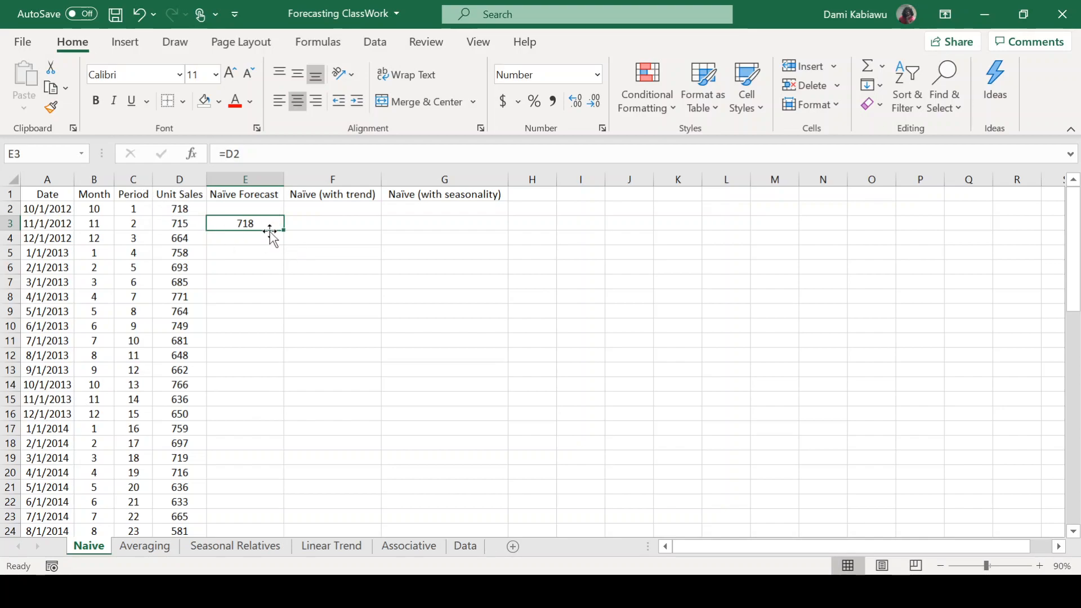
{"action": "left_click_drag", "start_coordinate": [282, 230], "coordinate": [280, 360]}
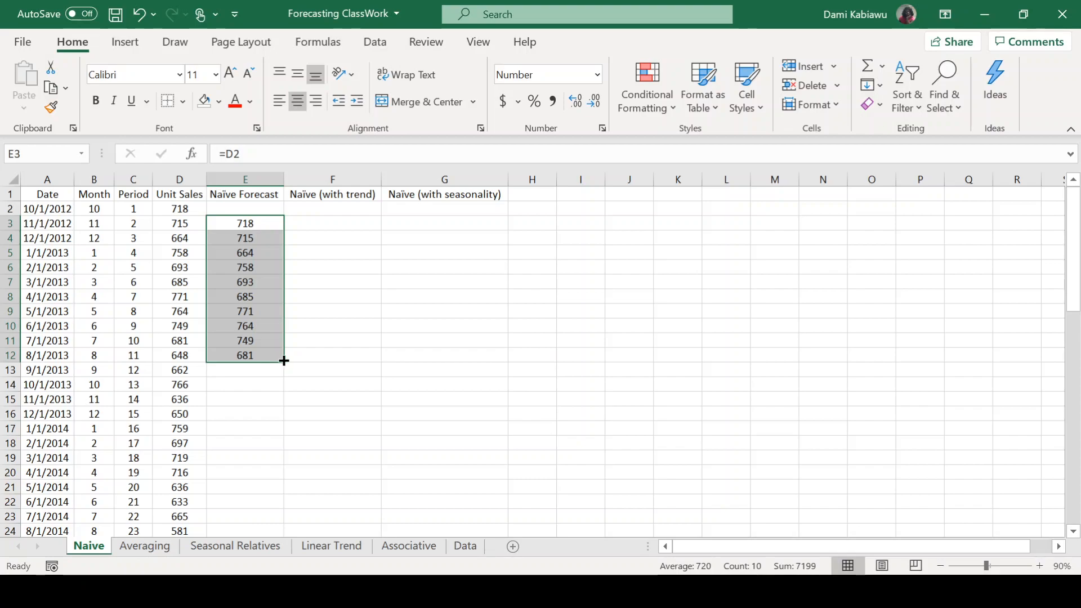
{"action": "double_click", "coordinate": [284, 361]}
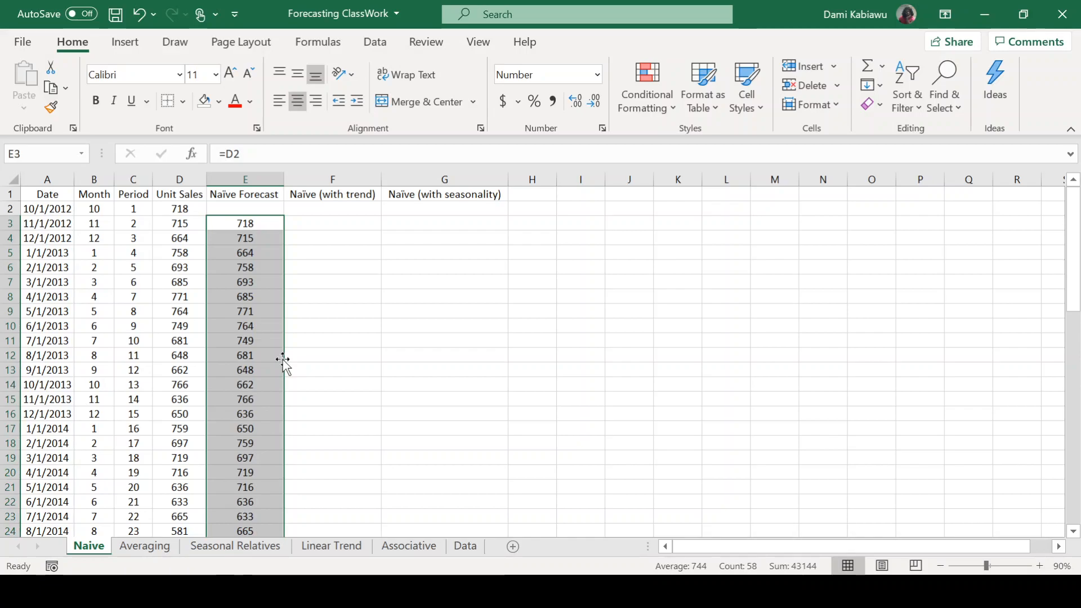
{"action": "scroll", "coordinate": [284, 360], "scroll_direction": "down", "scroll_amount": 9}
{"action": "scroll", "coordinate": [283, 361], "scroll_direction": "down", "scroll_amount": 6}
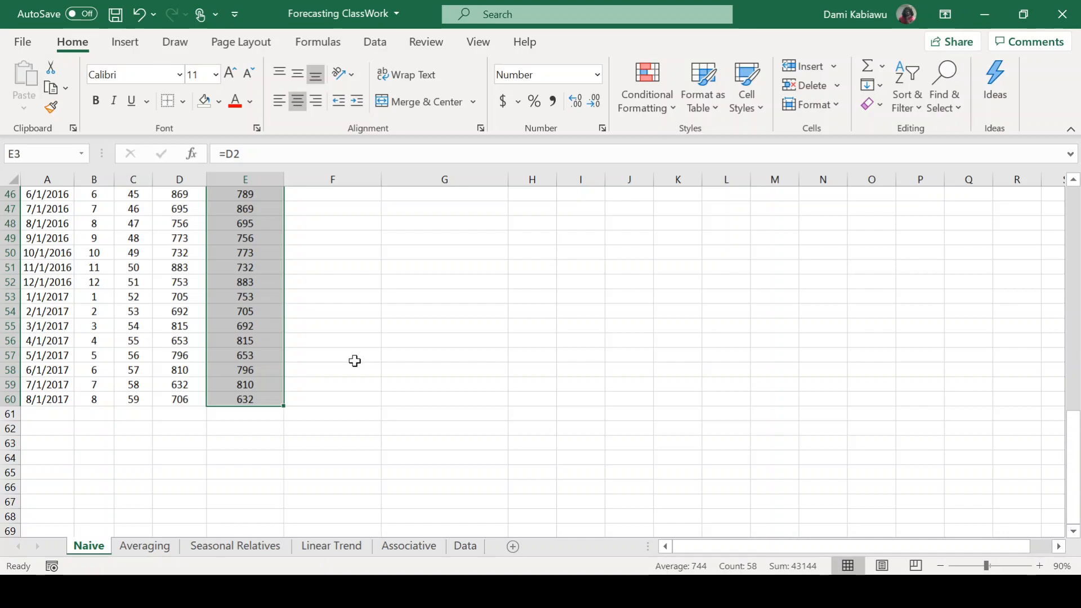
{"action": "scroll", "coordinate": [406, 358], "scroll_direction": "up", "scroll_amount": 15}
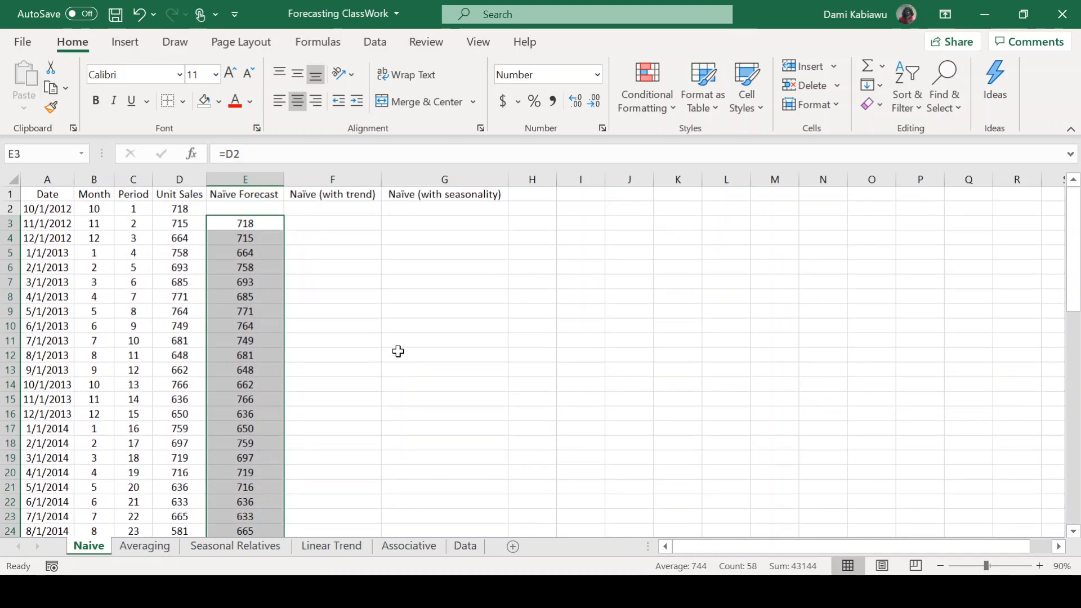
Handwrite the trend formula F = A(t-1) + (A(t-1) − A(t-3)) in red ink on the empty cells beside the table.
{"action": "left_click", "coordinate": [333, 239]}
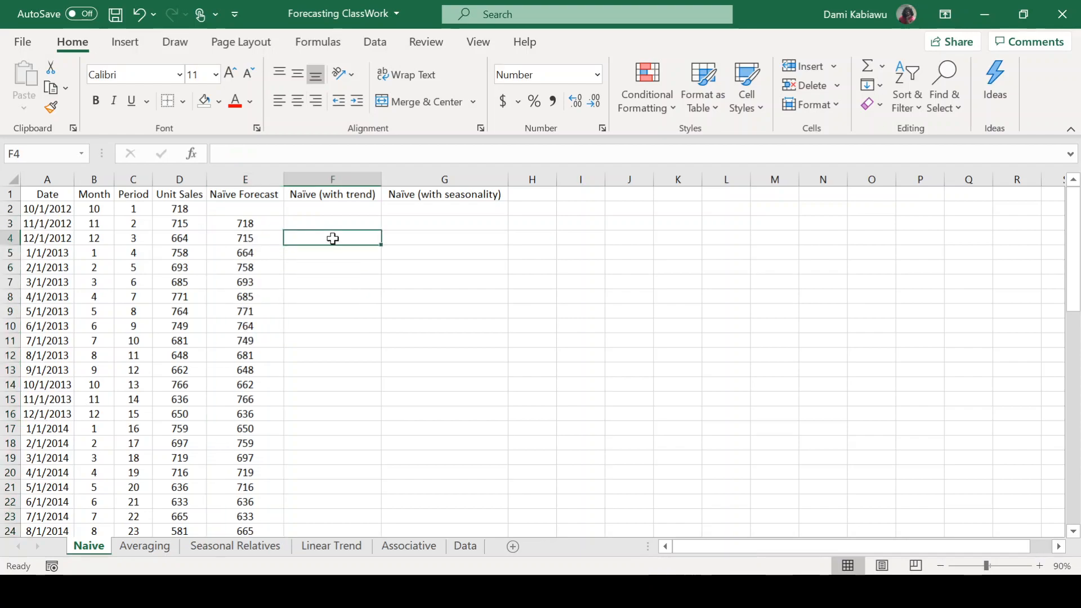
{"action": "left_click", "coordinate": [183, 49]}
{"action": "left_click", "coordinate": [244, 84]}
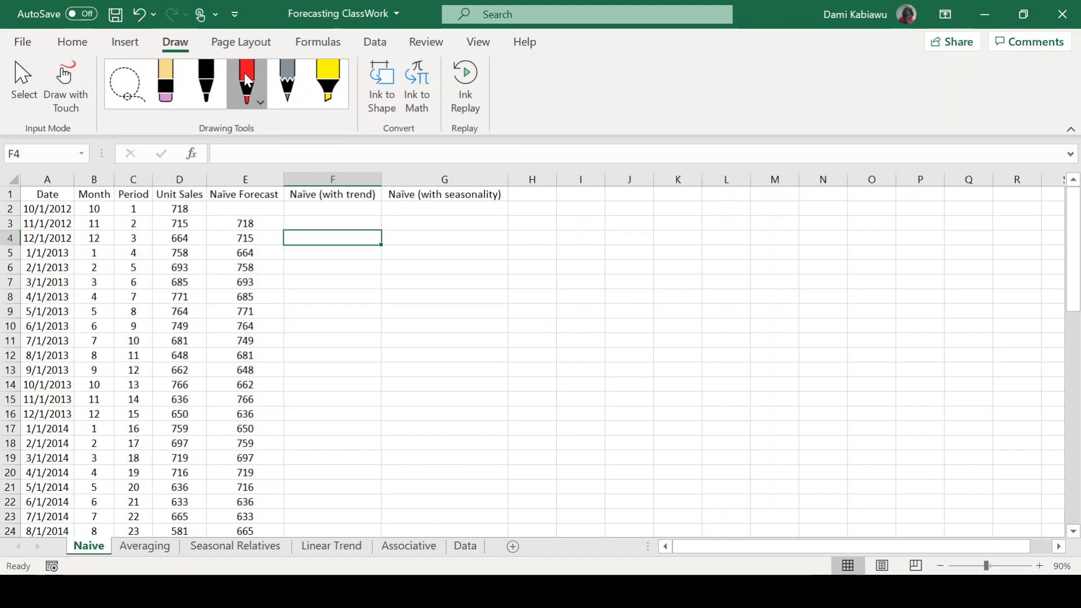
{"action": "left_click_drag", "start_coordinate": [631, 222], "coordinate": [631, 242]}
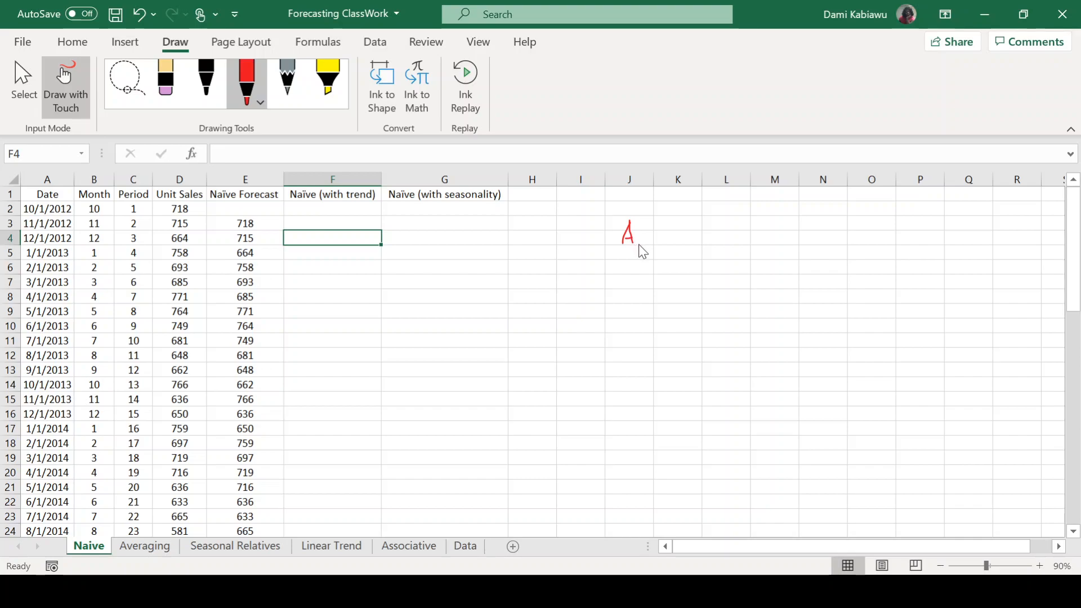
{"action": "left_click_drag", "start_coordinate": [642, 240], "coordinate": [645, 258]}
{"action": "left_click_drag", "start_coordinate": [636, 246], "coordinate": [673, 259]}
{"action": "left_click_drag", "start_coordinate": [548, 228], "coordinate": [565, 225]}
{"action": "left_click_drag", "start_coordinate": [697, 237], "coordinate": [722, 237]}
{"action": "left_click_drag", "start_coordinate": [750, 216], "coordinate": [742, 251]}
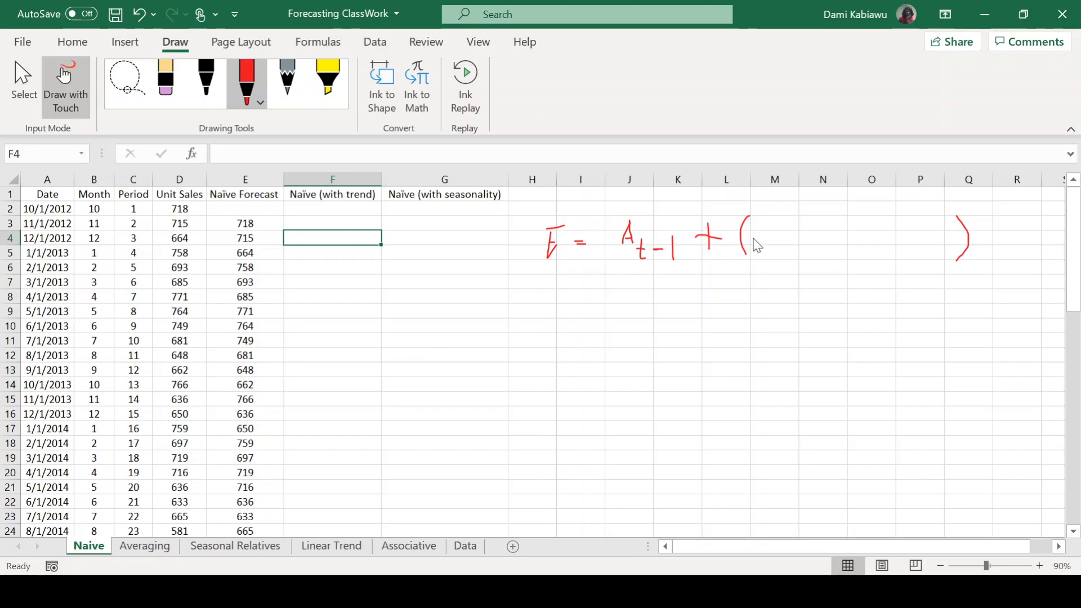
{"action": "mouse_move", "coordinate": [761, 249]}
{"action": "left_mouse_down"}
{"action": "mouse_move", "coordinate": [767, 225]}
{"action": "mouse_move", "coordinate": [785, 253]}
{"action": "mouse_move", "coordinate": [787, 243]}
{"action": "mouse_move", "coordinate": [801, 256]}
{"action": "mouse_move", "coordinate": [832, 231]}
{"action": "left_mouse_up"}
{"action": "left_click_drag", "start_coordinate": [851, 238], "coordinate": [858, 245]}
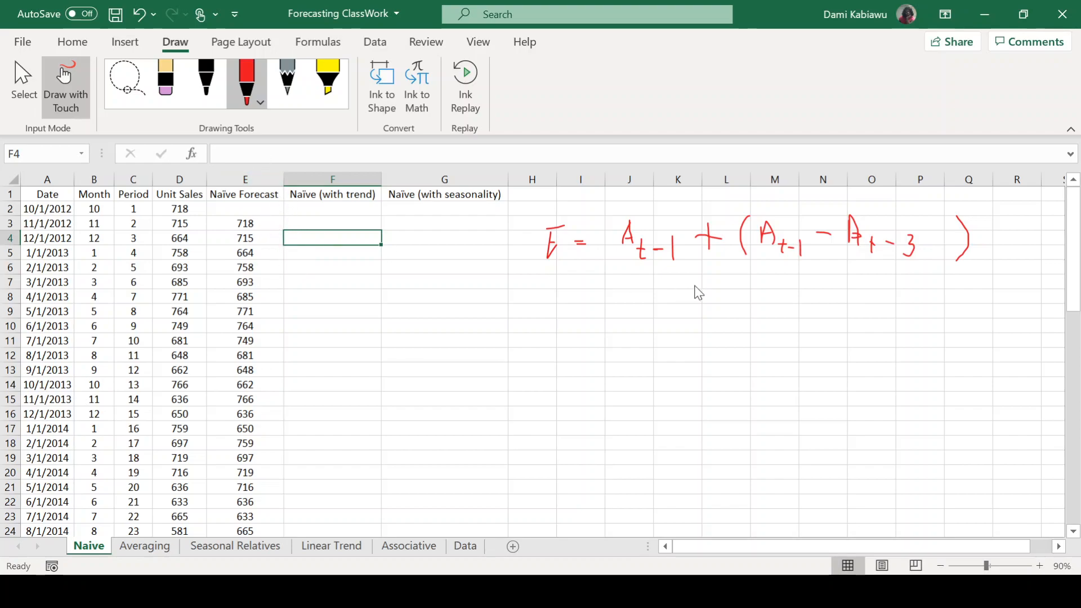
Handwrite the worked example 715 + (−3) and its result 712 in red ink below the trend formula.
{"action": "mouse_move", "coordinate": [597, 291]}
{"action": "left_mouse_down"}
{"action": "mouse_move", "coordinate": [620, 291]}
{"action": "mouse_move", "coordinate": [614, 313]}
{"action": "mouse_move", "coordinate": [676, 302]}
{"action": "mouse_move", "coordinate": [666, 293]}
{"action": "mouse_move", "coordinate": [678, 317]}
{"action": "mouse_move", "coordinate": [676, 305]}
{"action": "mouse_move", "coordinate": [716, 305]}
{"action": "left_mouse_up"}
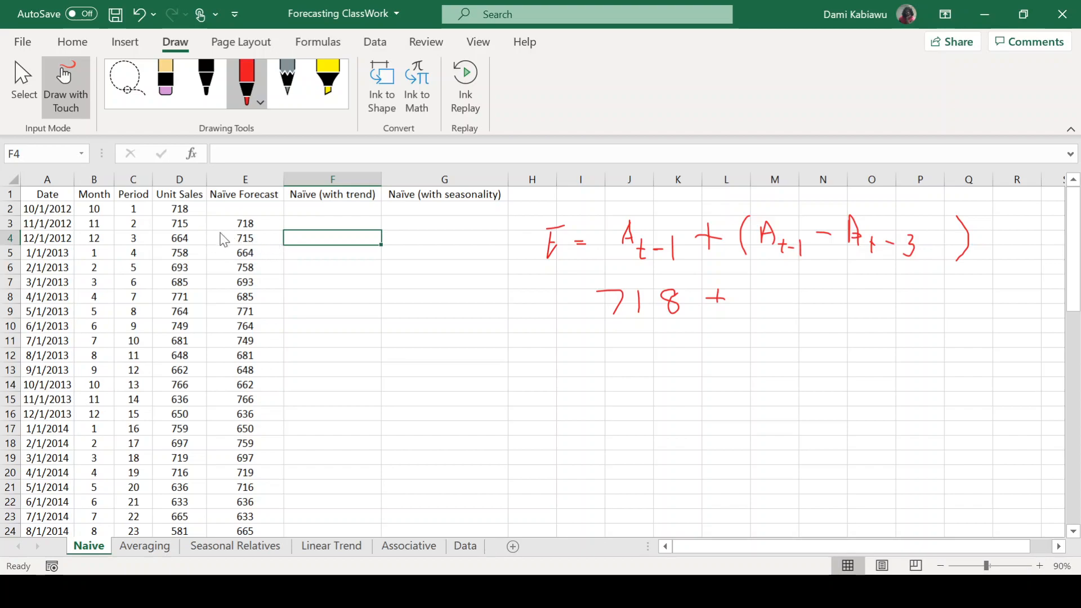
{"action": "left_click", "coordinate": [165, 84]}
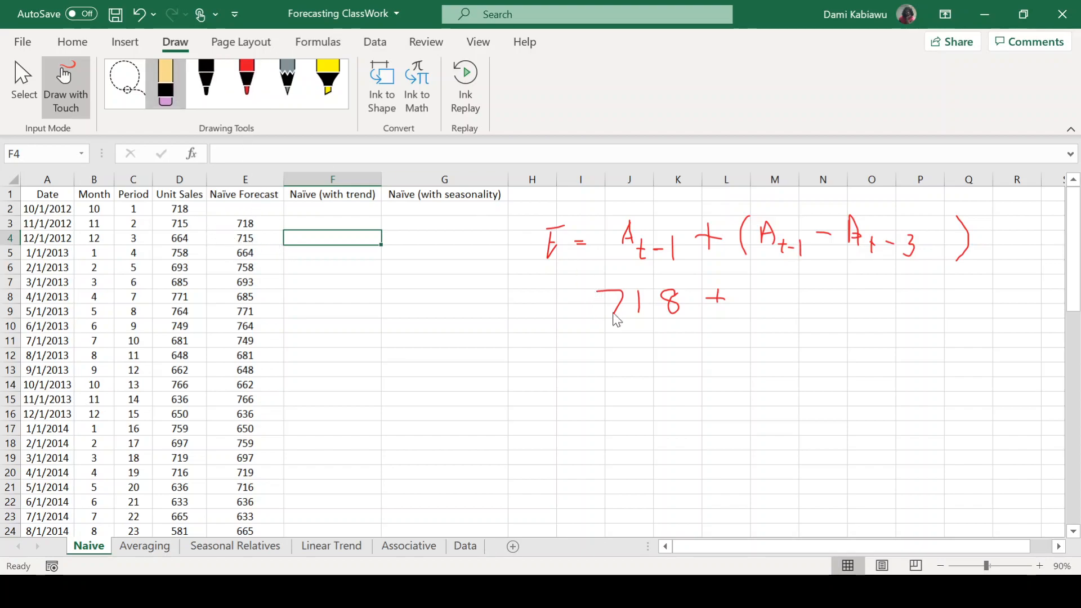
{"action": "left_click", "coordinate": [673, 302]}
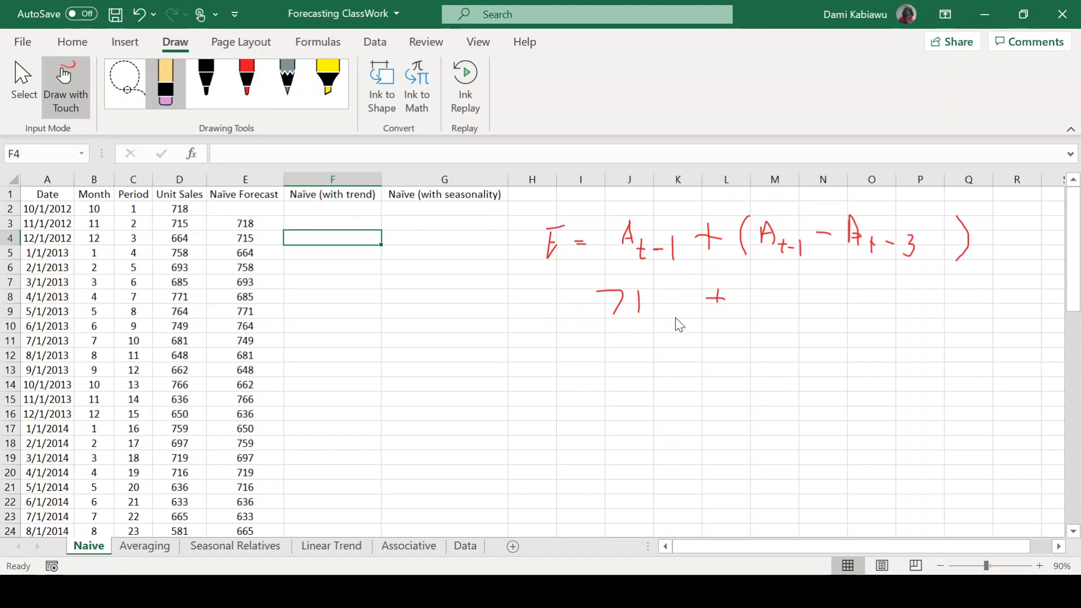
{"action": "left_click", "coordinate": [248, 79]}
{"action": "mouse_move", "coordinate": [671, 288]}
{"action": "left_mouse_down"}
{"action": "mouse_move", "coordinate": [659, 304]}
{"action": "mouse_move", "coordinate": [677, 314]}
{"action": "mouse_move", "coordinate": [654, 317]}
{"action": "left_mouse_up"}
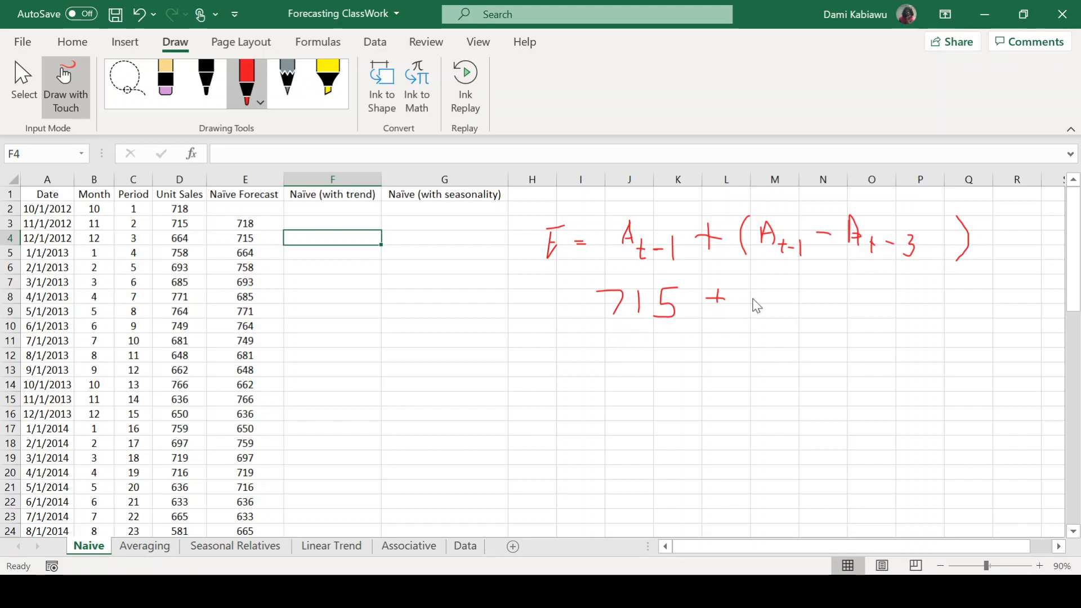
{"action": "mouse_move", "coordinate": [766, 279]}
{"action": "left_mouse_down"}
{"action": "mouse_move", "coordinate": [754, 320]}
{"action": "mouse_move", "coordinate": [832, 301]}
{"action": "mouse_move", "coordinate": [830, 314]}
{"action": "mouse_move", "coordinate": [817, 313]}
{"action": "left_mouse_up"}
{"action": "mouse_move", "coordinate": [652, 344]}
{"action": "left_mouse_down"}
{"action": "mouse_move", "coordinate": [694, 345]}
{"action": "mouse_move", "coordinate": [680, 380]}
{"action": "mouse_move", "coordinate": [783, 377]}
{"action": "left_mouse_up"}
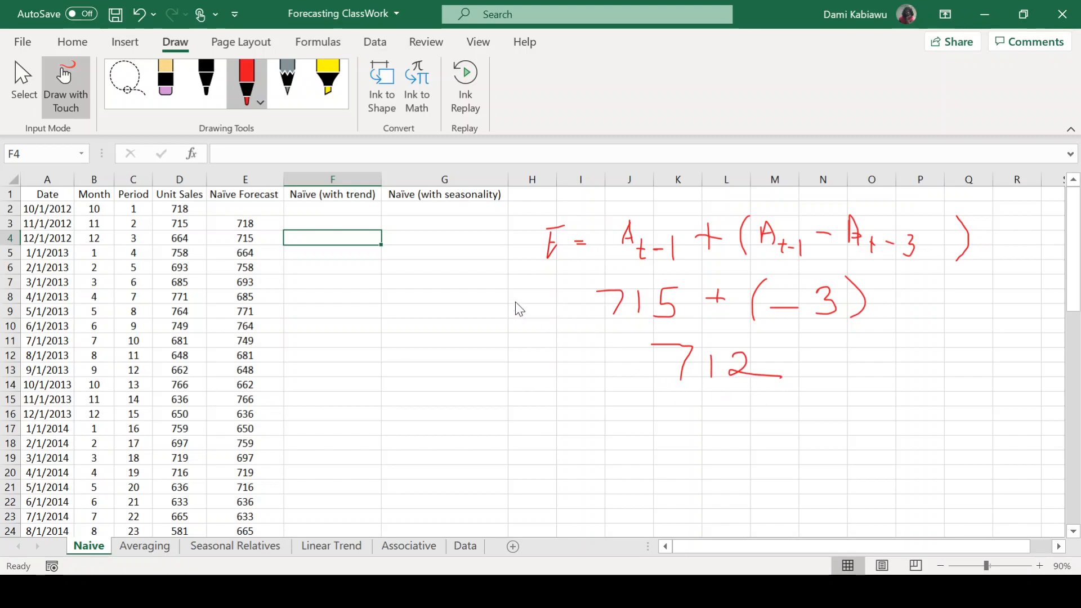
{"action": "left_click", "coordinate": [59, 84]}
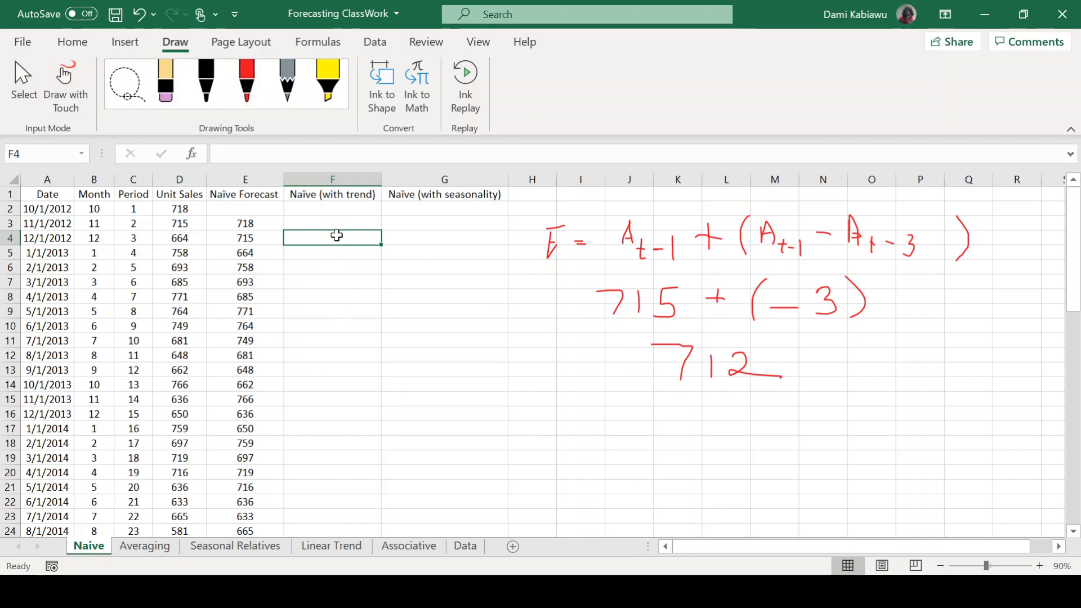
Enter the trend forecast formula =D3(D3-D2) in F4.
{"action": "type", "text": "="}
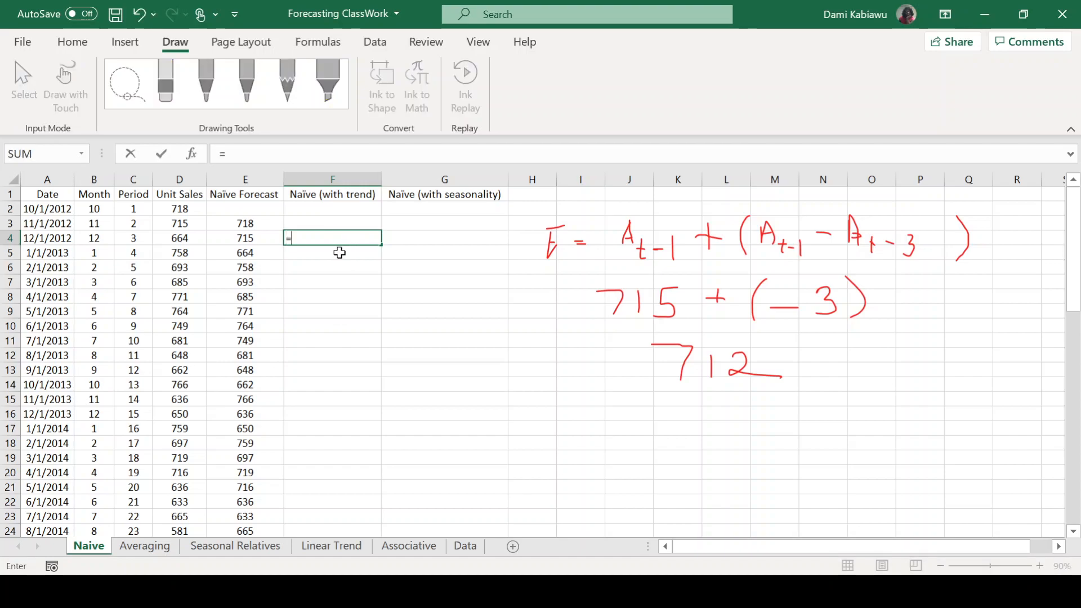
{"action": "left_click", "coordinate": [175, 224]}
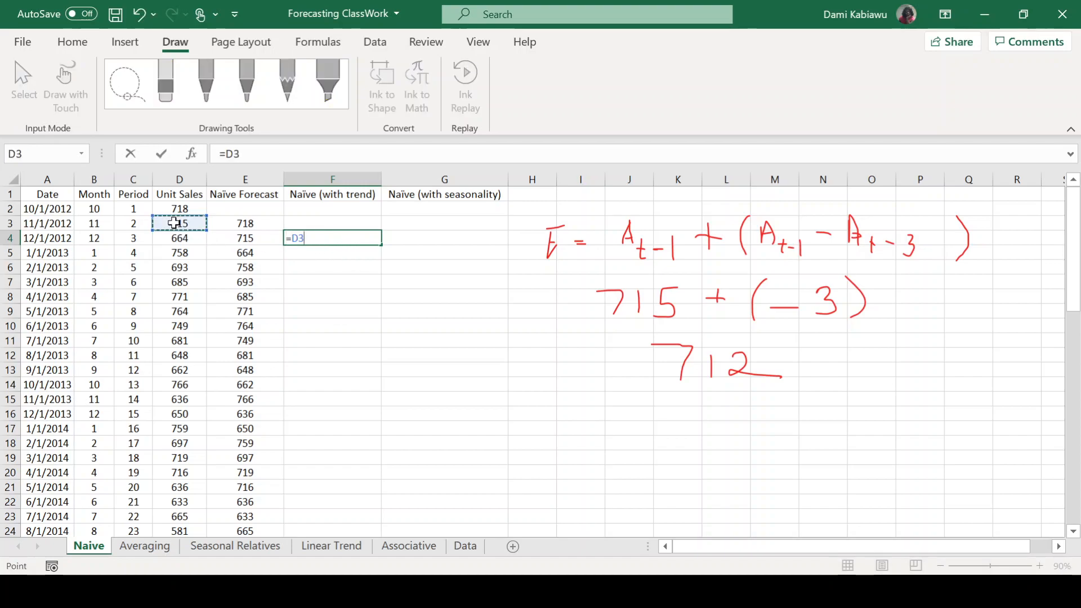
{"action": "type", "text": "("}
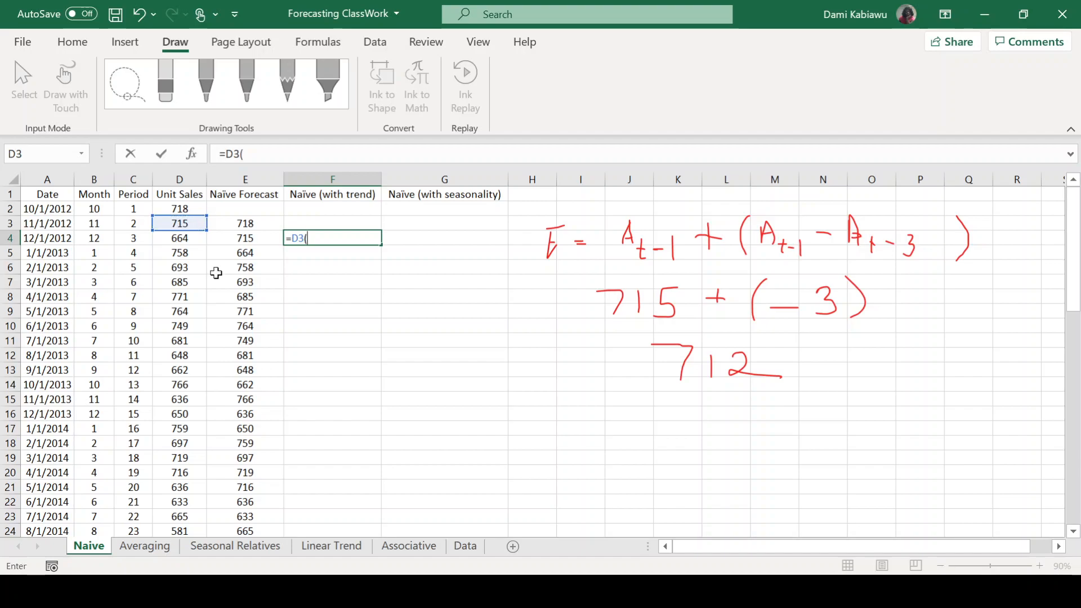
{"action": "left_click", "coordinate": [180, 223]}
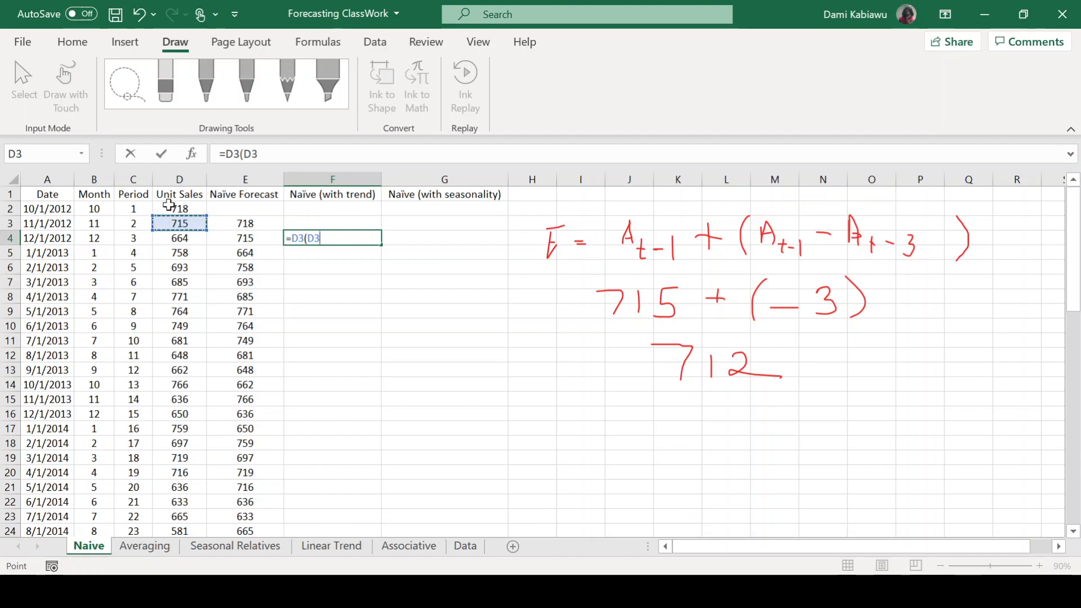
{"action": "type", "text": "-"}
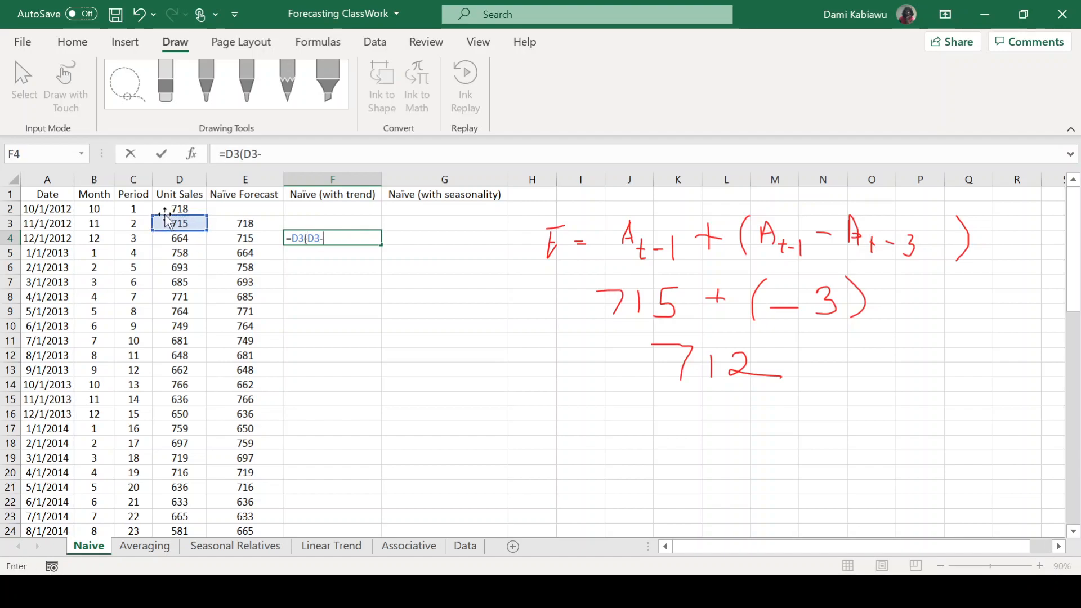
{"action": "left_click", "coordinate": [176, 207]}
{"action": "type", "text": ")"}
{"action": "key", "text": "Return"}
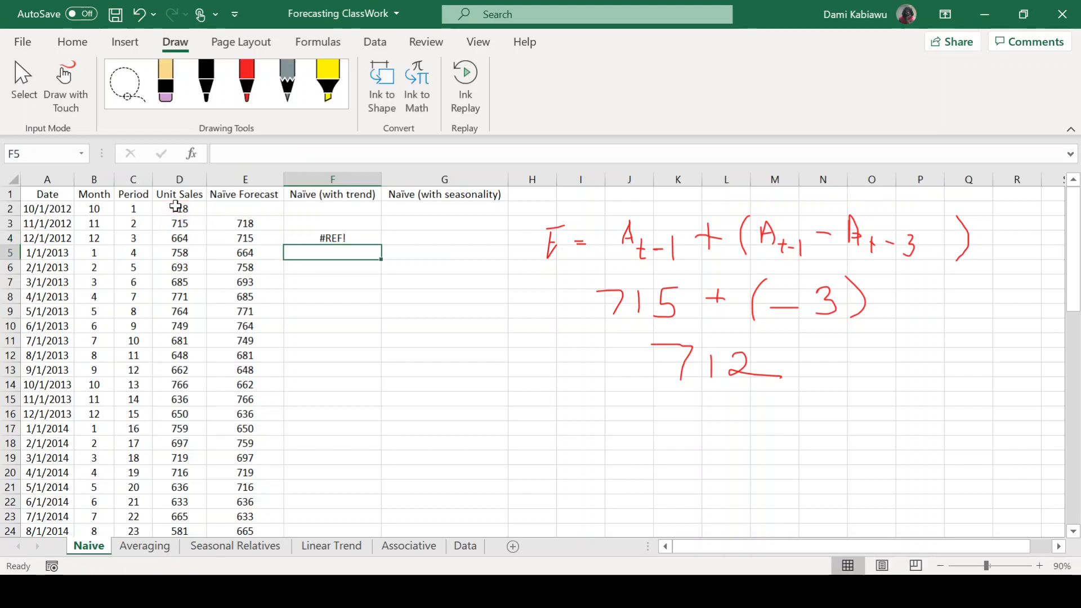
Correct the formula in F4 to =D3+(D3-D2).
{"action": "double_click", "coordinate": [320, 237]}
{"action": "left_click", "coordinate": [242, 153]}
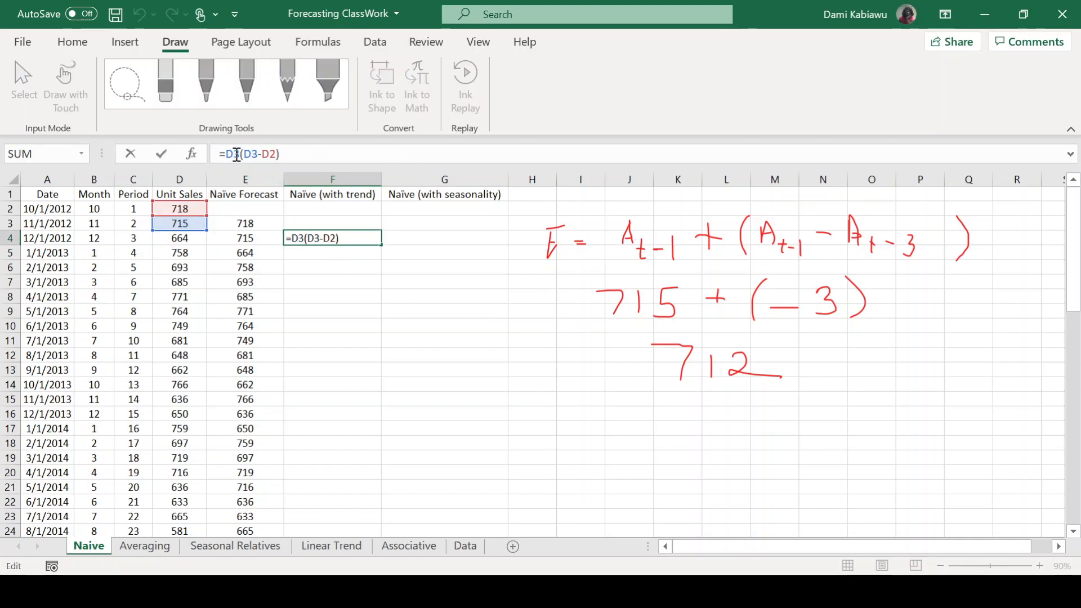
{"action": "type", "text": "+"}
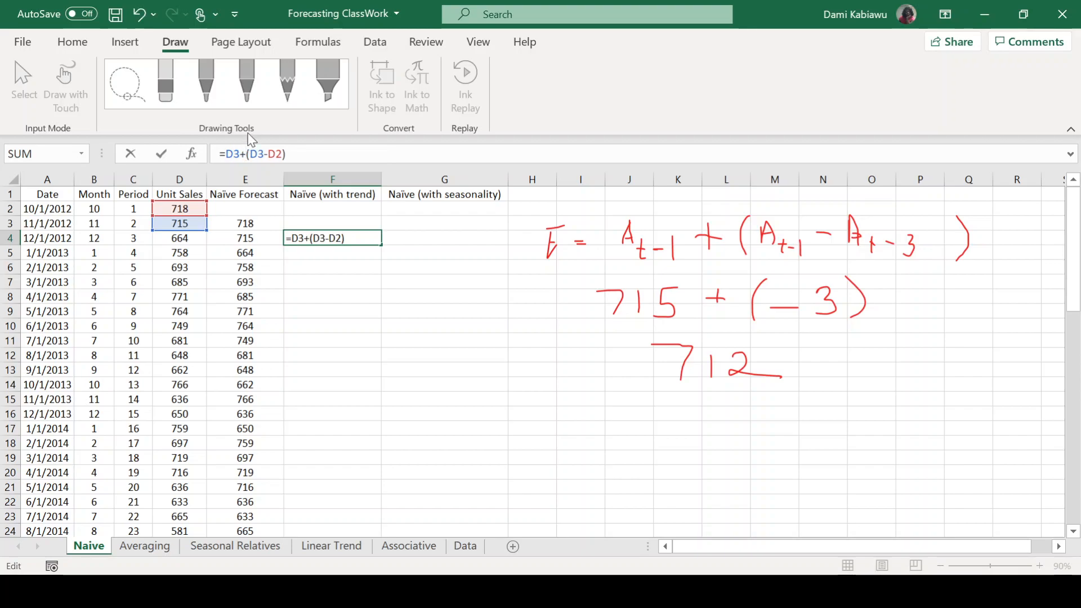
{"action": "key", "text": "Return"}
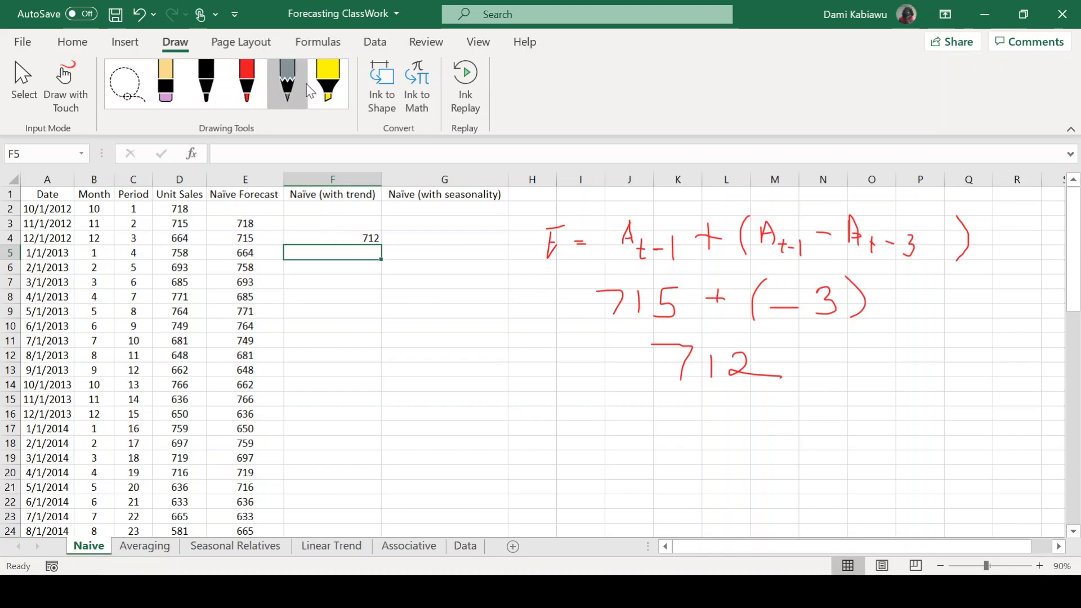
Apply a thick outside border around the forecast columns E1:G60.
{"action": "left_click_drag", "start_coordinate": [231, 172], "coordinate": [428, 178]}
{"action": "left_click_drag", "start_coordinate": [218, 194], "coordinate": [447, 503]}
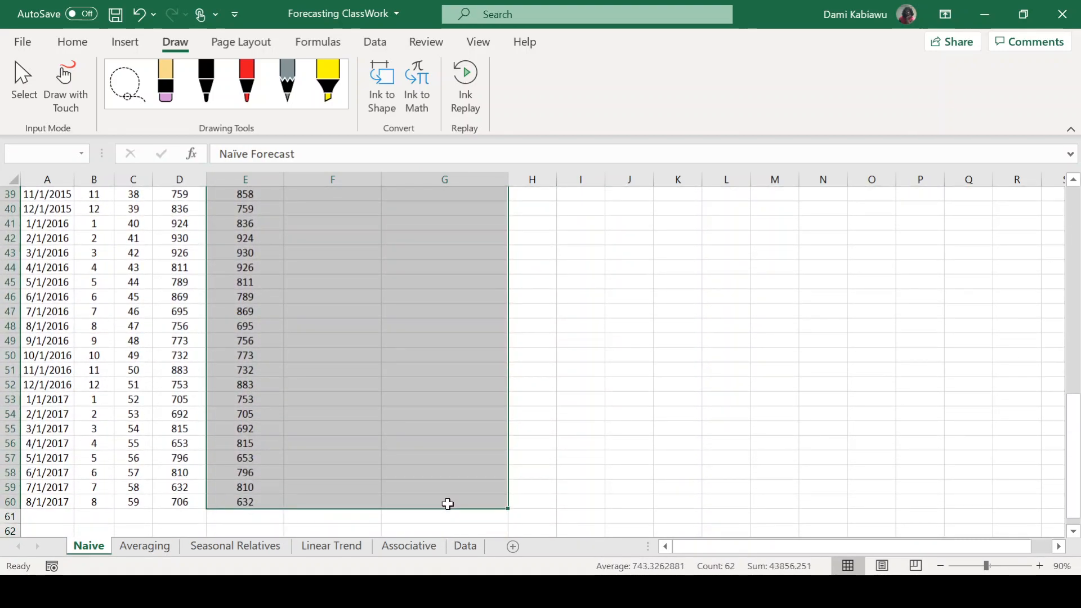
{"action": "left_click", "coordinate": [69, 43]}
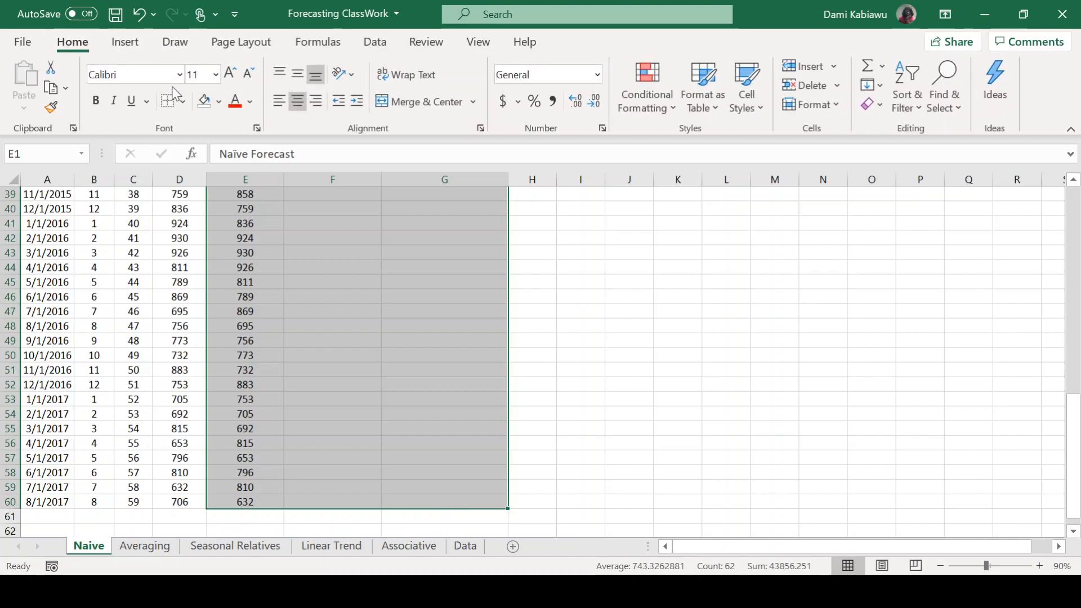
{"action": "left_click", "coordinate": [182, 102]}
{"action": "scroll", "coordinate": [251, 325], "scroll_direction": "up", "scroll_amount": 13}
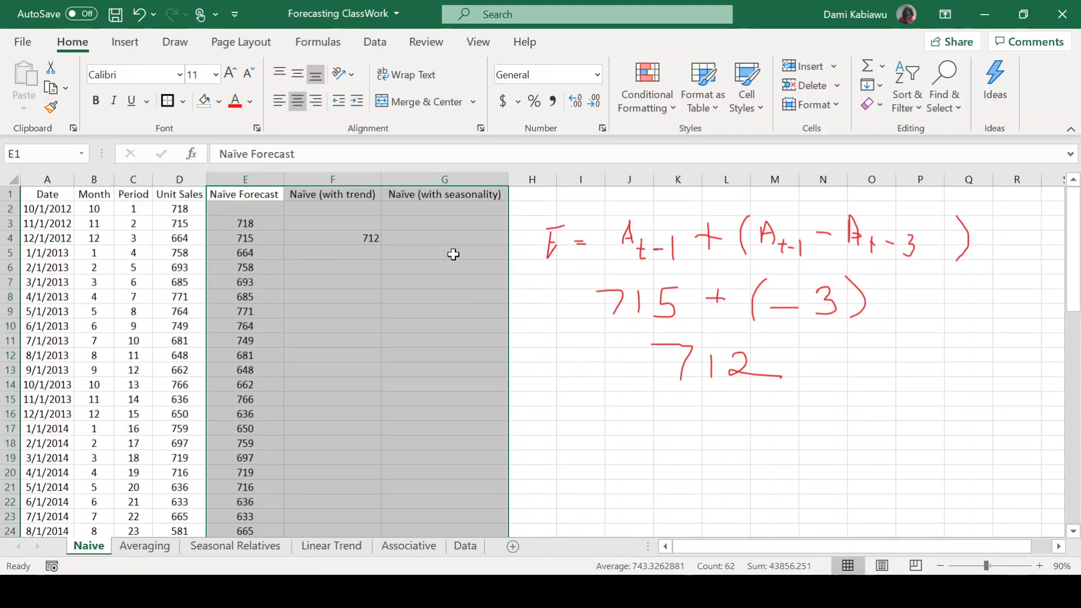
Add the same outside border around the forecast header cells E1:G1.
{"action": "left_click", "coordinate": [308, 237]}
{"action": "left_click_drag", "start_coordinate": [243, 194], "coordinate": [462, 194]}
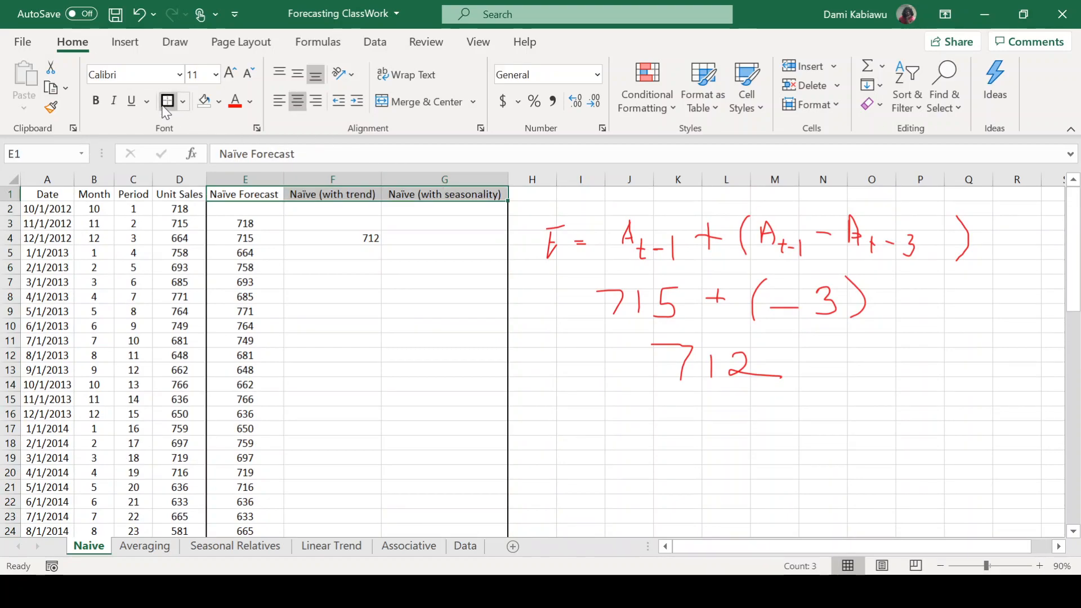
{"action": "left_click", "coordinate": [336, 237]}
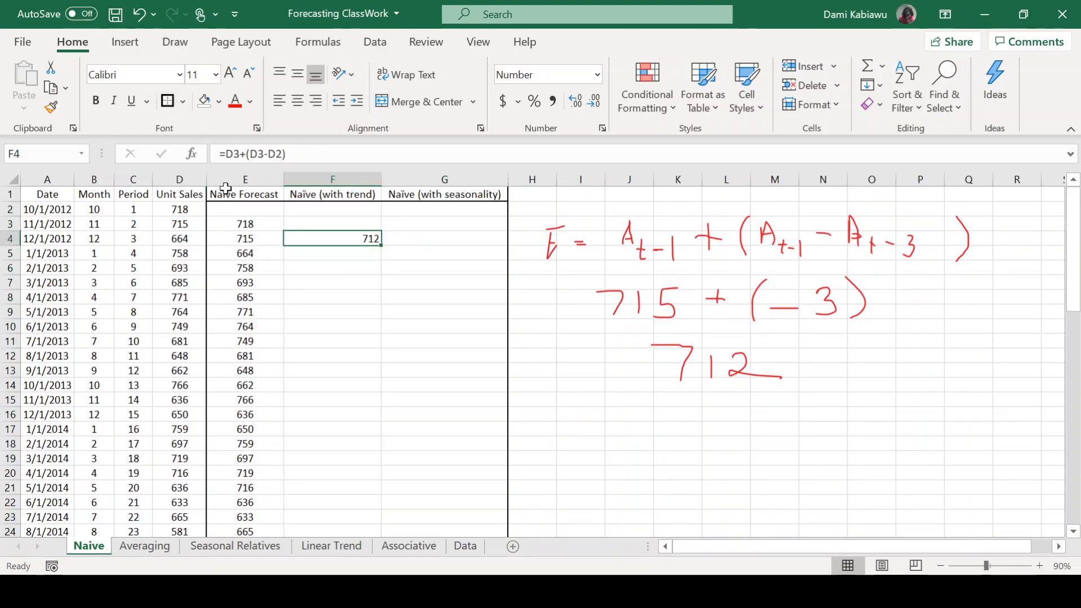
{"action": "left_click_drag", "start_coordinate": [226, 187], "coordinate": [430, 188]}
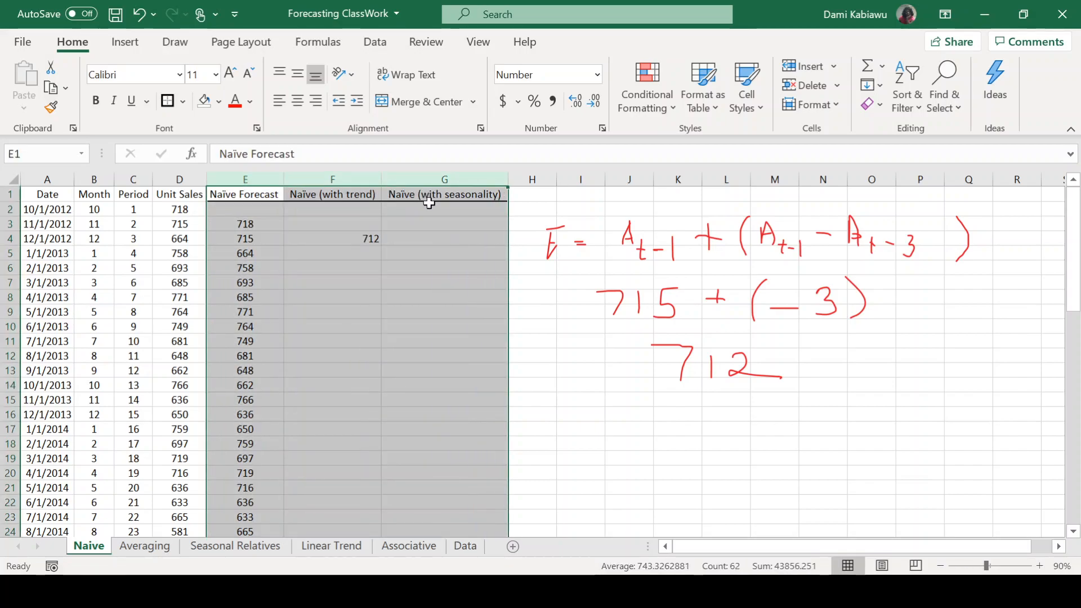
Outline the Unit Sales column D1:D60 and its header cell with the thick outside border and fill the column yellow.
{"action": "left_click", "coordinate": [180, 197]}
{"action": "left_click_drag", "start_coordinate": [181, 197], "coordinate": [162, 509]}
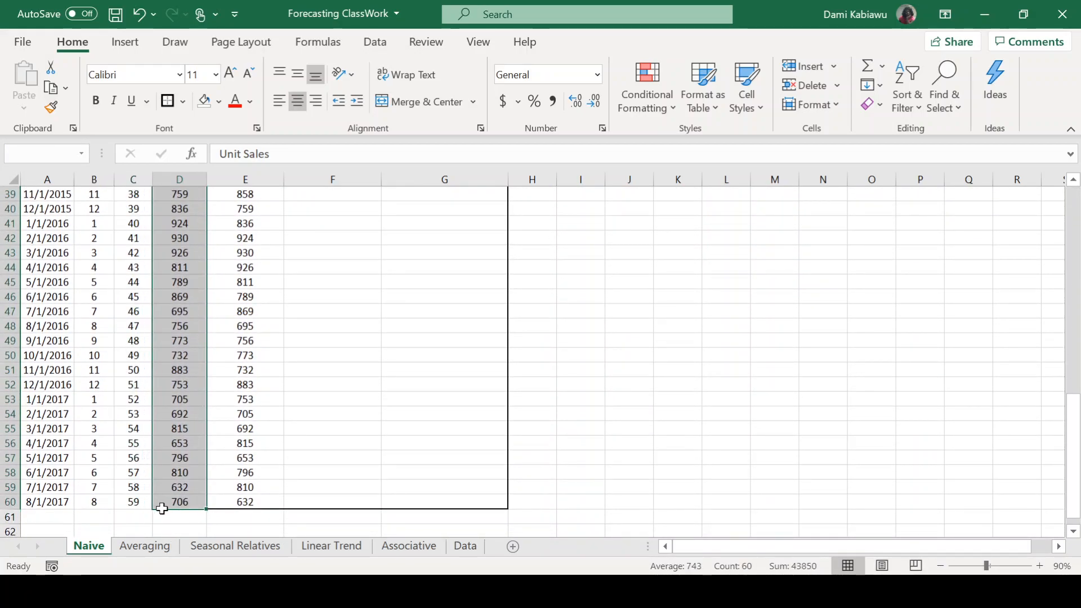
{"action": "left_click", "coordinate": [168, 102]}
{"action": "left_click", "coordinate": [205, 102]}
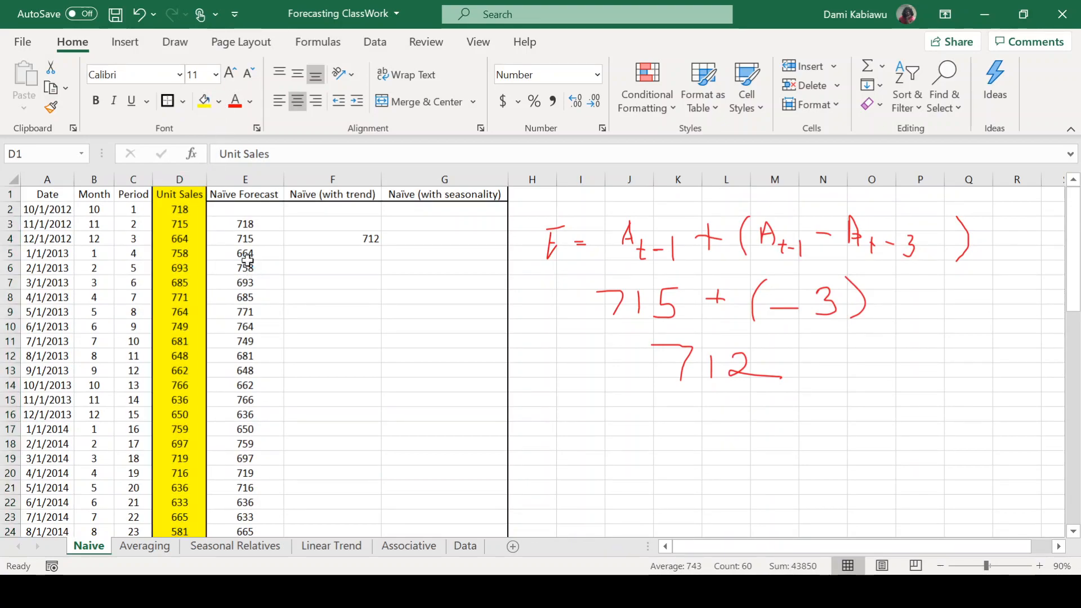
{"action": "left_click", "coordinate": [174, 197]}
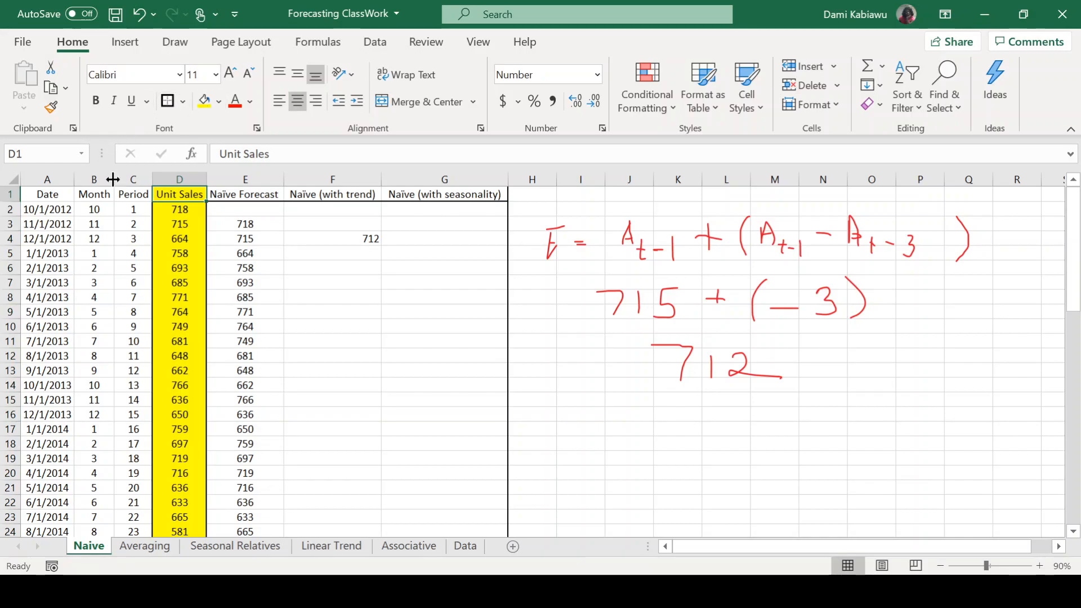
Outline the Date, Month and Period columns A1:C60 and their header cells A1:C1 with the thick outside border.
{"action": "mouse_move", "coordinate": [133, 194]}
{"action": "left_mouse_down"}
{"action": "mouse_move", "coordinate": [46, 191]}
{"action": "mouse_move", "coordinate": [36, 460]}
{"action": "mouse_move", "coordinate": [46, 556]}
{"action": "mouse_move", "coordinate": [53, 498]}
{"action": "left_mouse_up"}
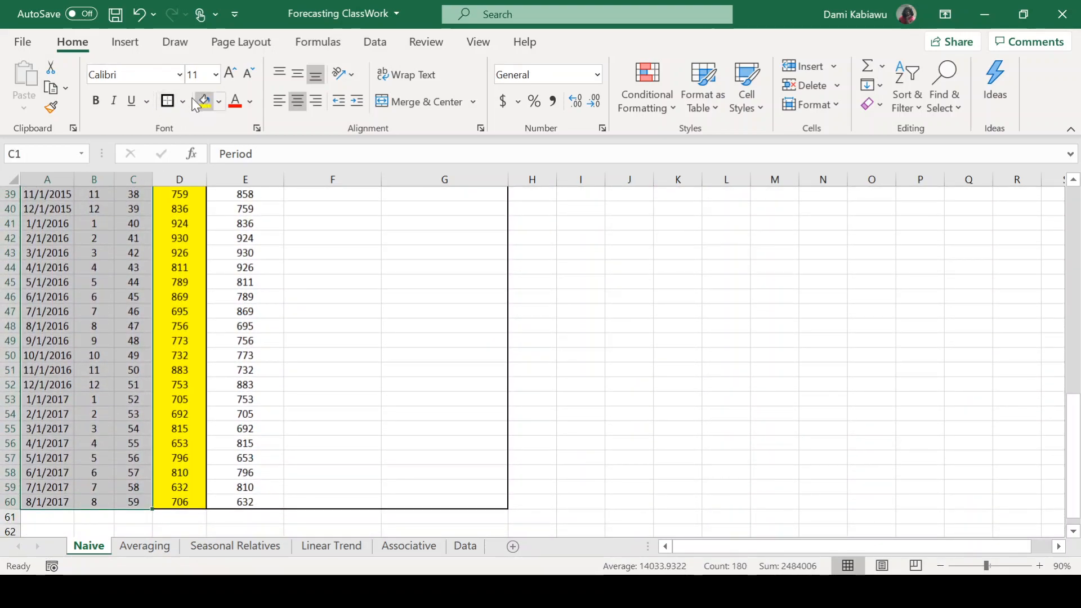
{"action": "left_click", "coordinate": [169, 102]}
{"action": "left_click_drag", "start_coordinate": [126, 196], "coordinate": [48, 194]}
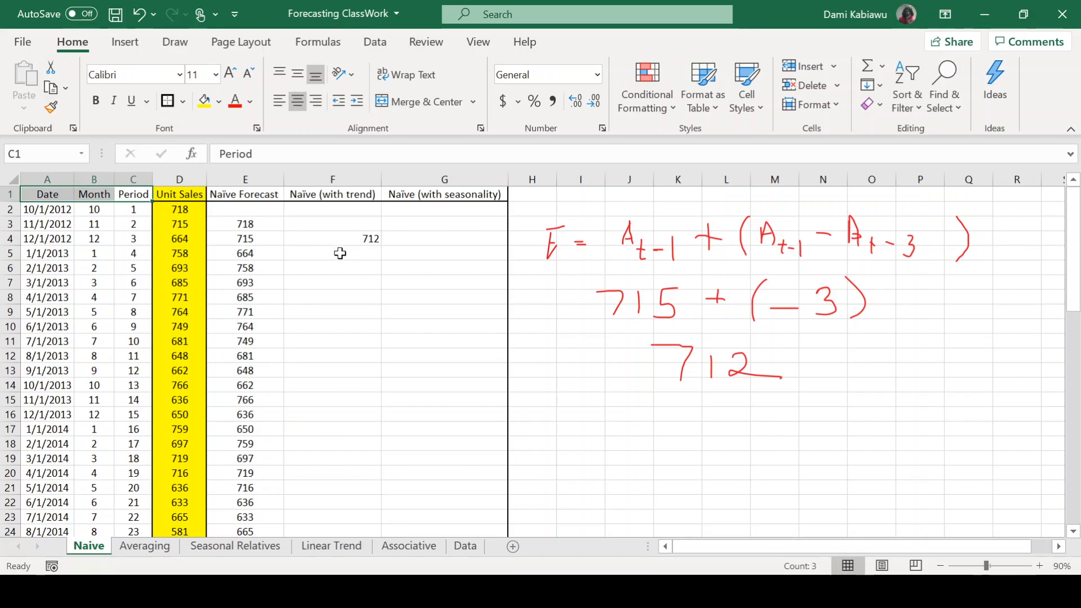
Check the trend formula in F4 and fill it down column F to F60.
{"action": "left_click", "coordinate": [364, 239]}
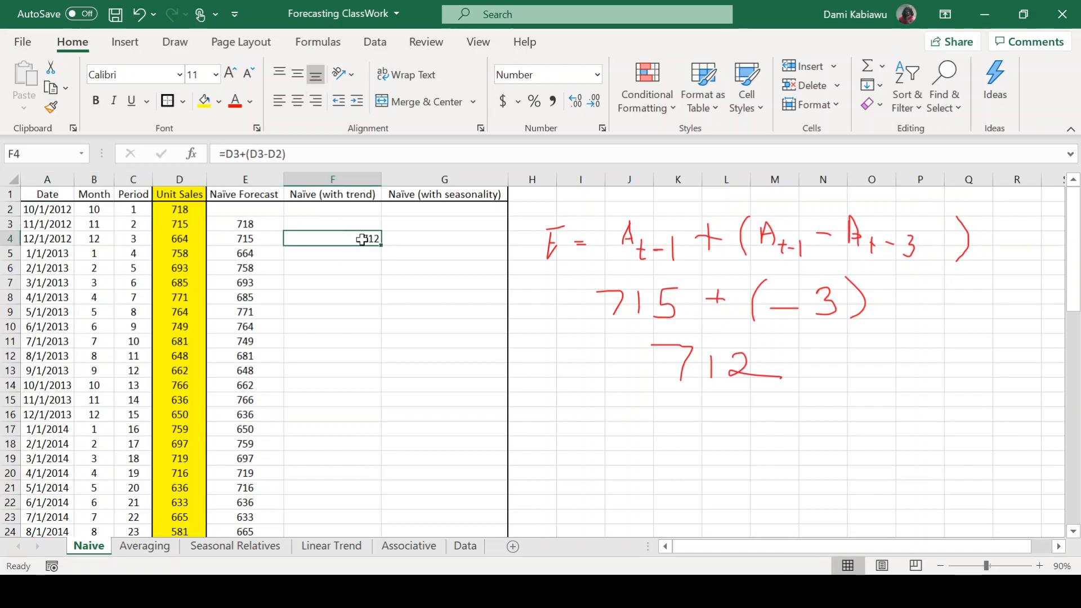
{"action": "double_click", "coordinate": [364, 239]}
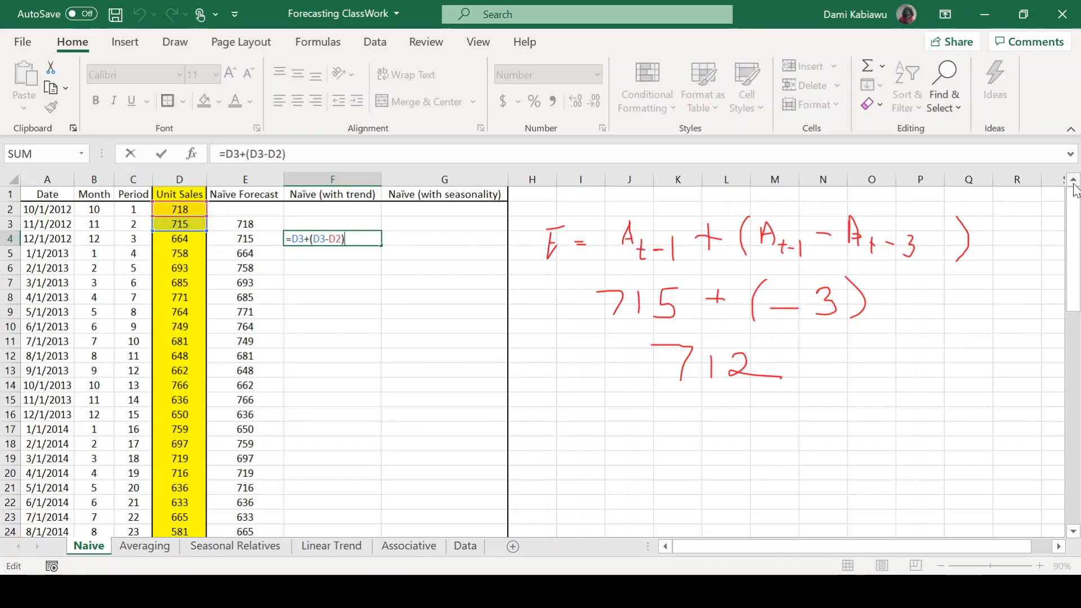
{"action": "key", "text": "Return"}
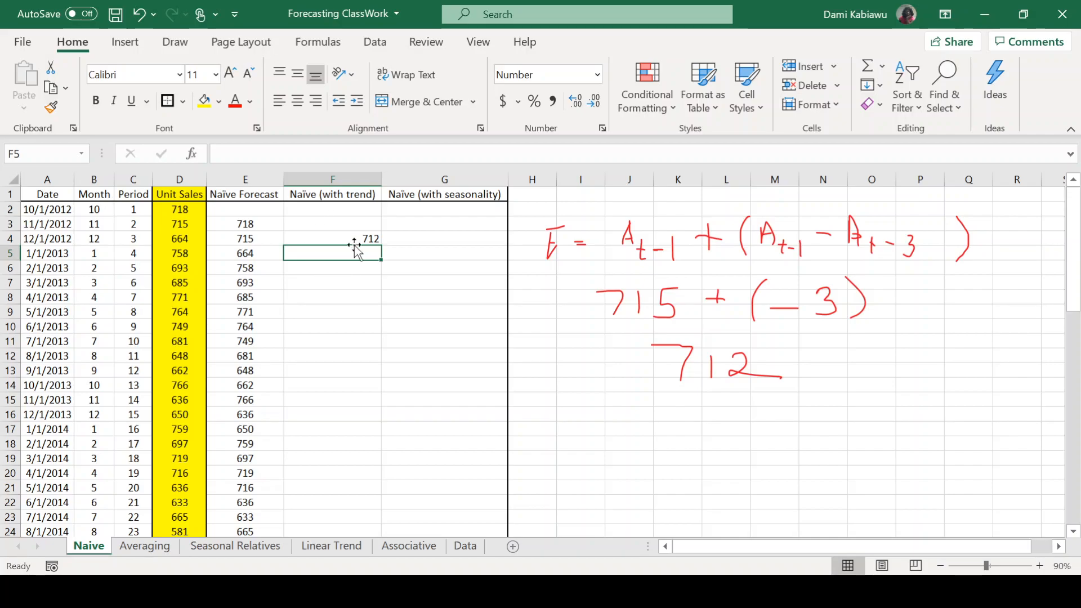
{"action": "key", "text": "Up"}
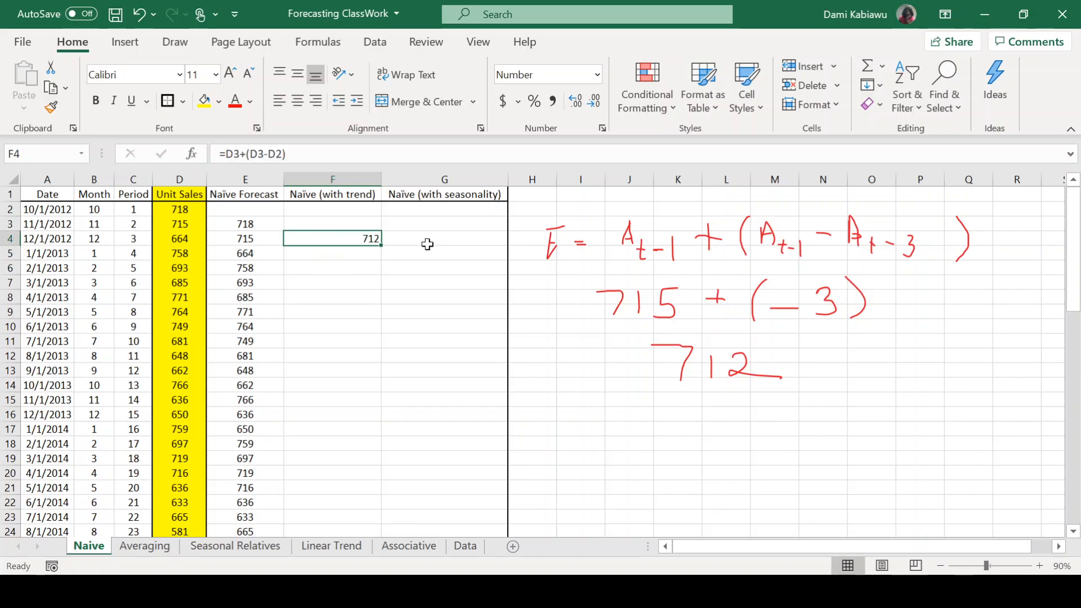
{"action": "double_click", "coordinate": [388, 242]}
{"action": "scroll", "coordinate": [580, 405], "scroll_direction": "down", "scroll_amount": 13}
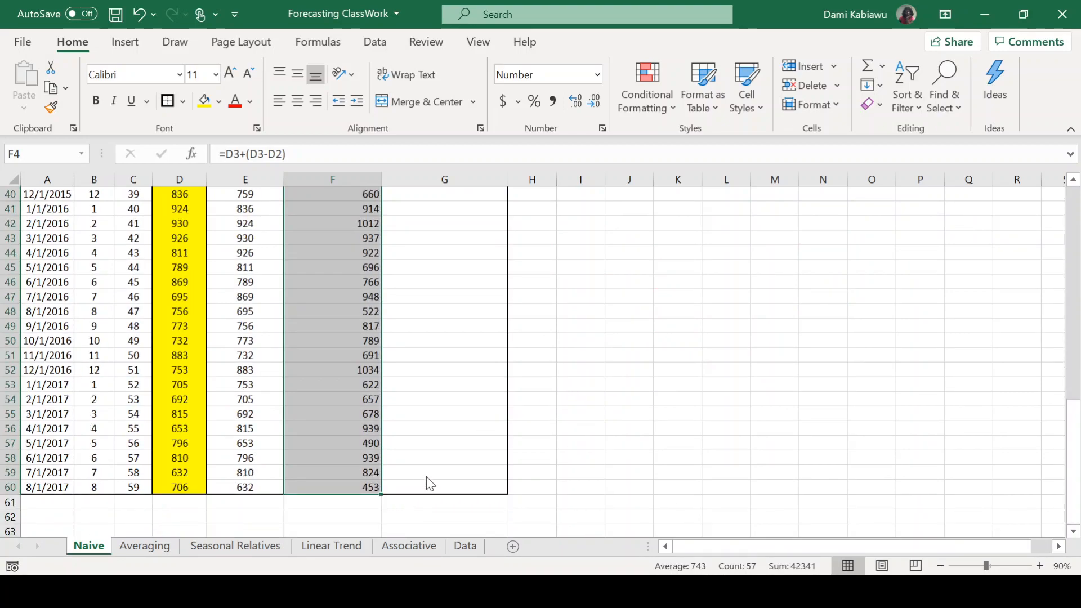
Inspect the last period's trend formula in F60 and its row, and select the Naïve (with seasonality) header in G1.
{"action": "left_click", "coordinate": [717, 460]}
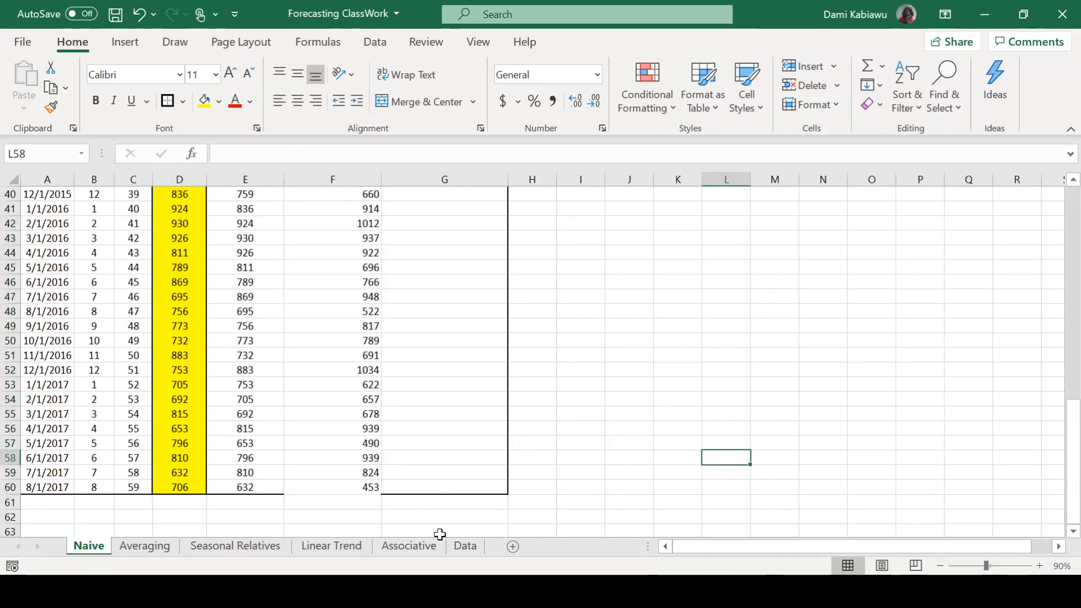
{"action": "left_click", "coordinate": [350, 485]}
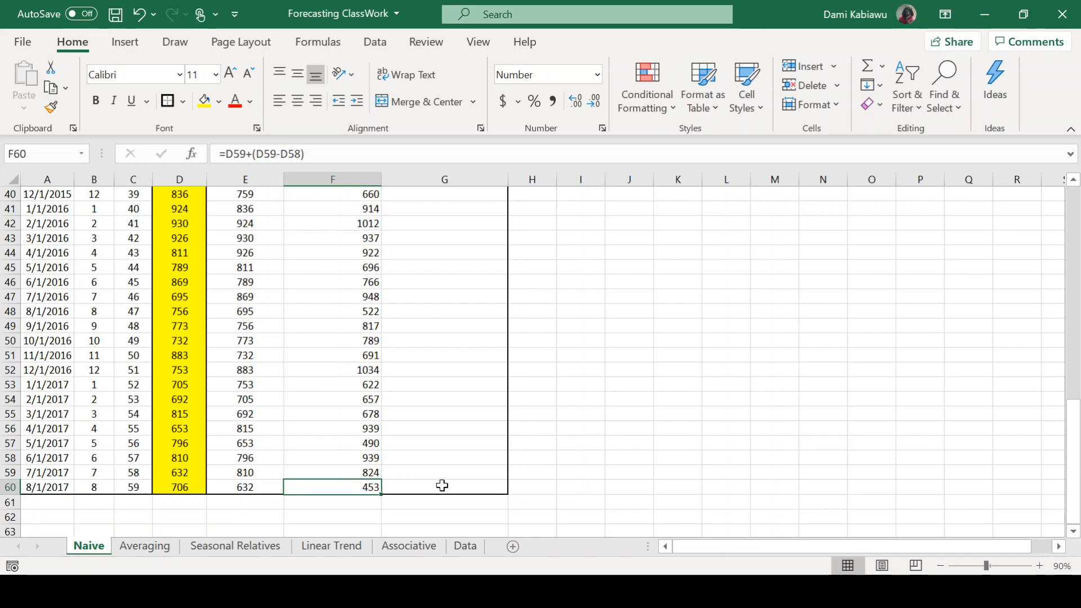
{"action": "left_click_drag", "start_coordinate": [441, 485], "coordinate": [186, 482]}
{"action": "left_click", "coordinate": [656, 444]}
{"action": "scroll", "coordinate": [655, 422], "scroll_direction": "up", "scroll_amount": 13}
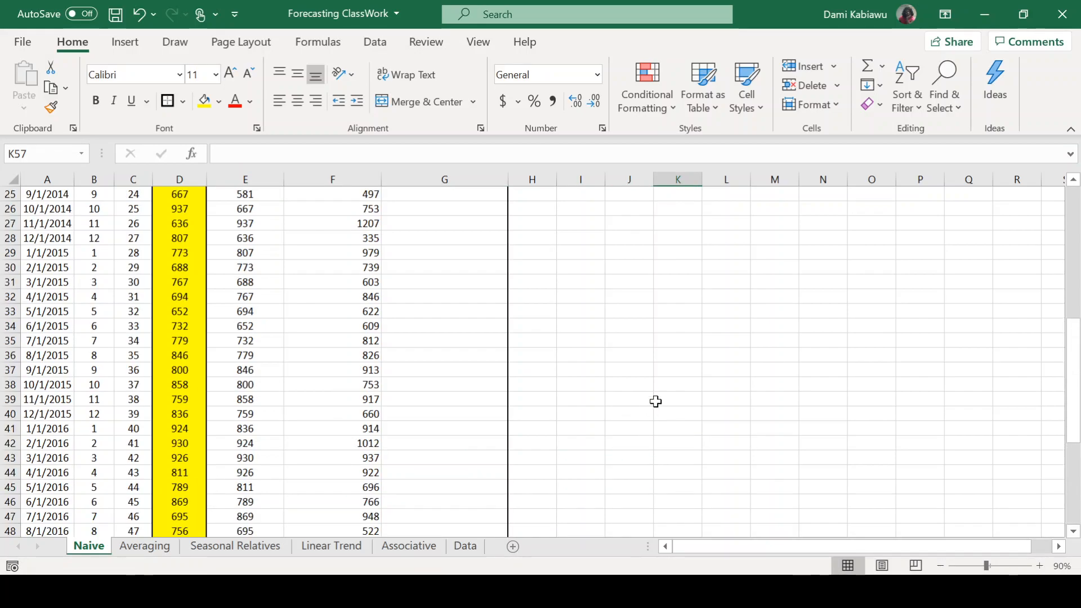
{"action": "left_click", "coordinate": [454, 198]}
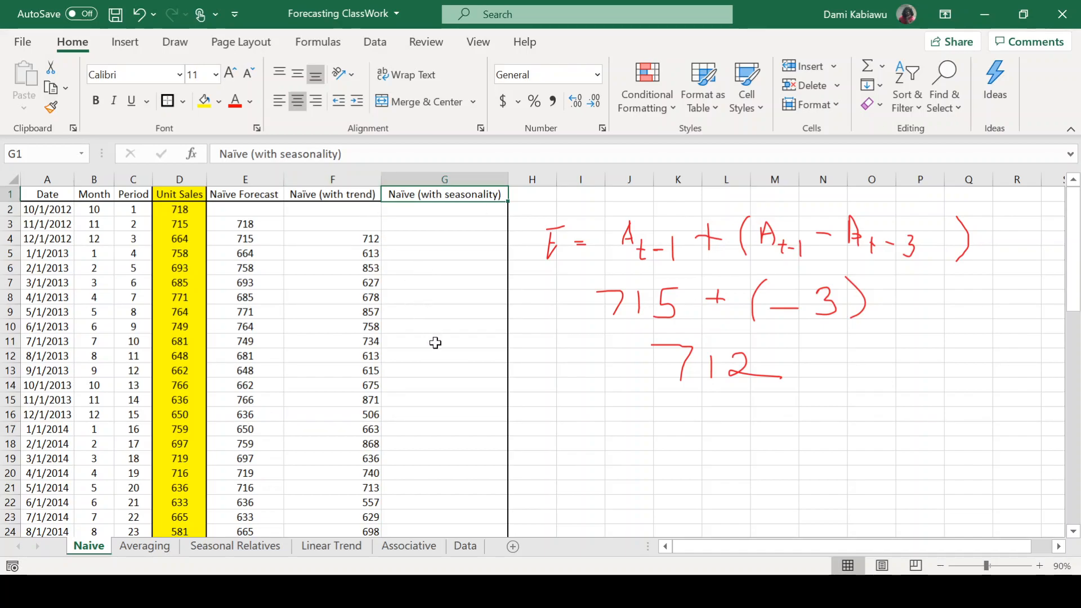
Enter the seasonal naïve formula =D2 in G14, taking the sales of the same month one year earlier.
{"action": "left_click", "coordinate": [431, 386]}
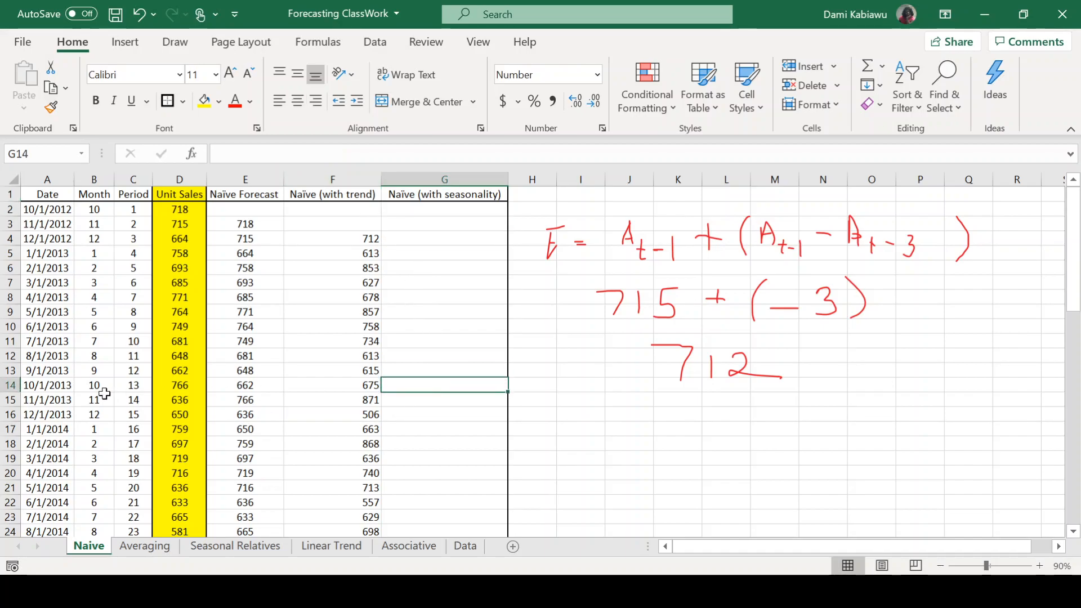
{"action": "left_click", "coordinate": [10, 385]}
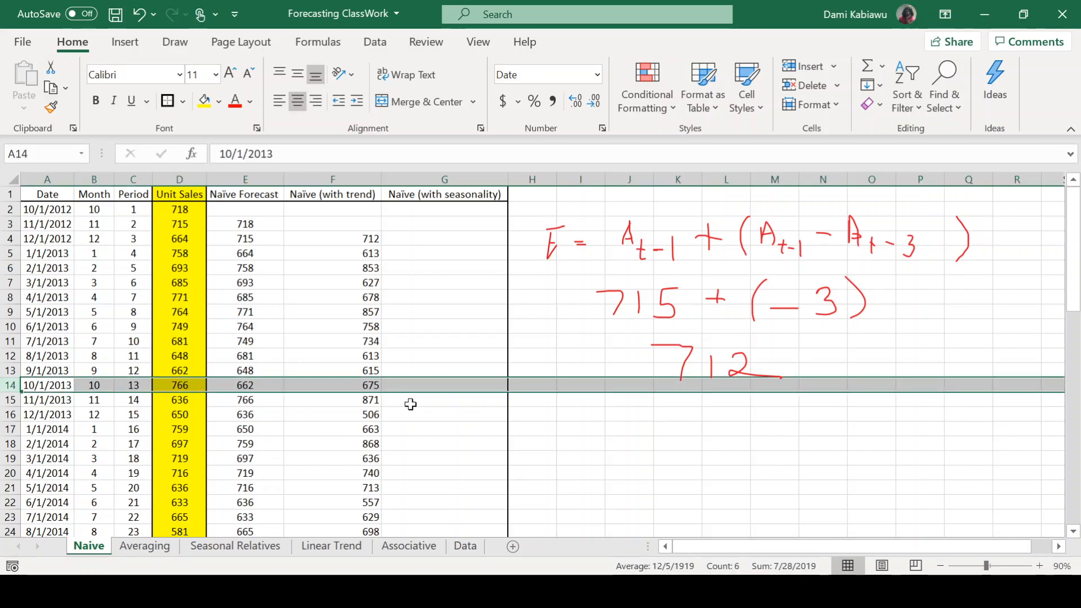
{"action": "left_click", "coordinate": [427, 385]}
{"action": "type", "text": "="}
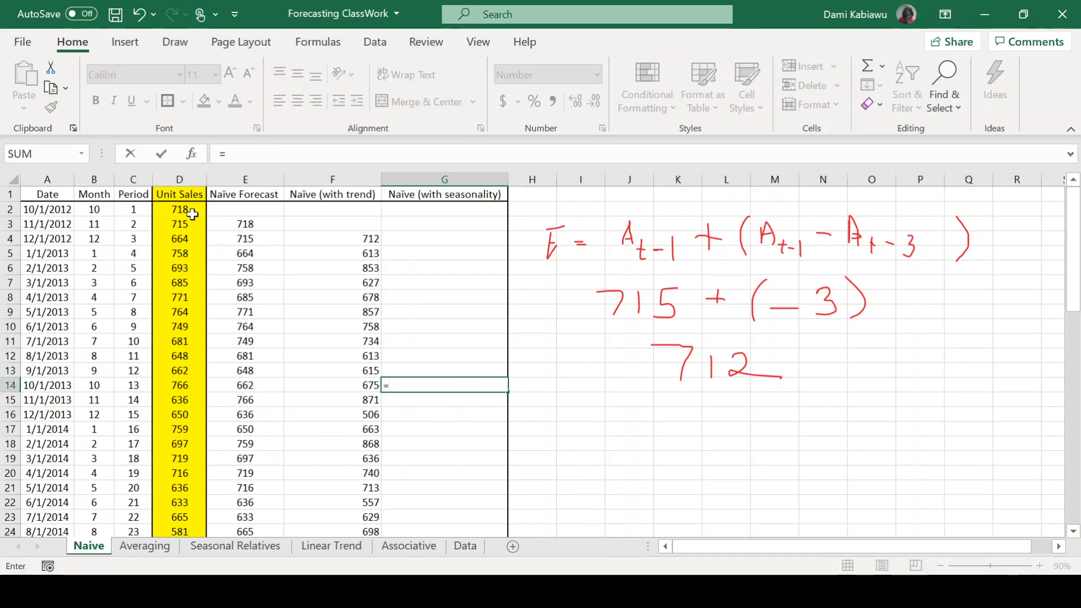
{"action": "left_click", "coordinate": [186, 210]}
{"action": "key", "text": "Return"}
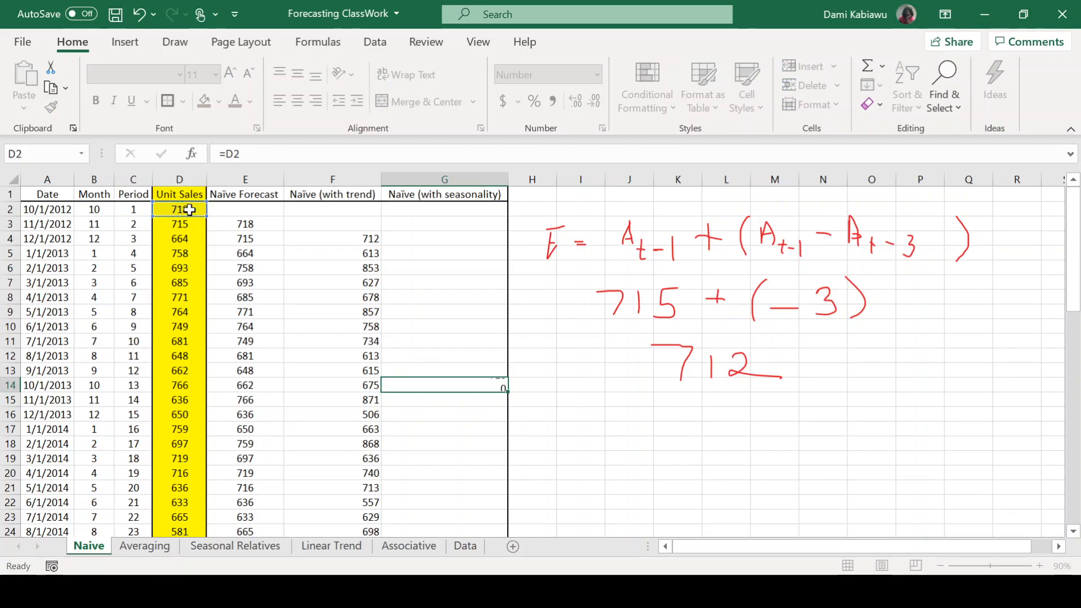
Fill the seasonality formula in G14 down column G to G60.
{"action": "left_click", "coordinate": [442, 386]}
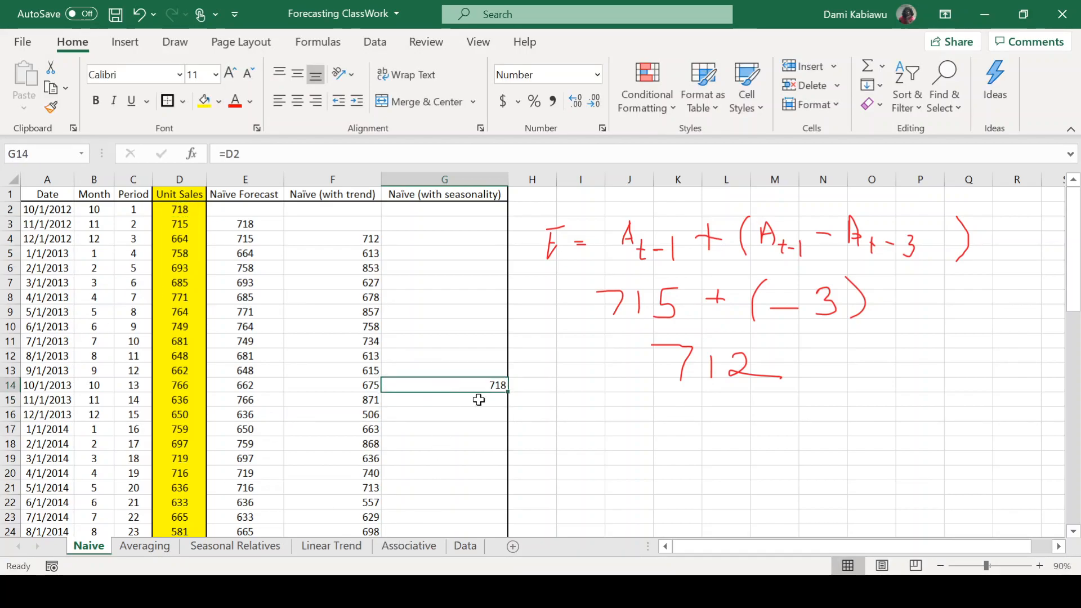
{"action": "double_click", "coordinate": [508, 394]}
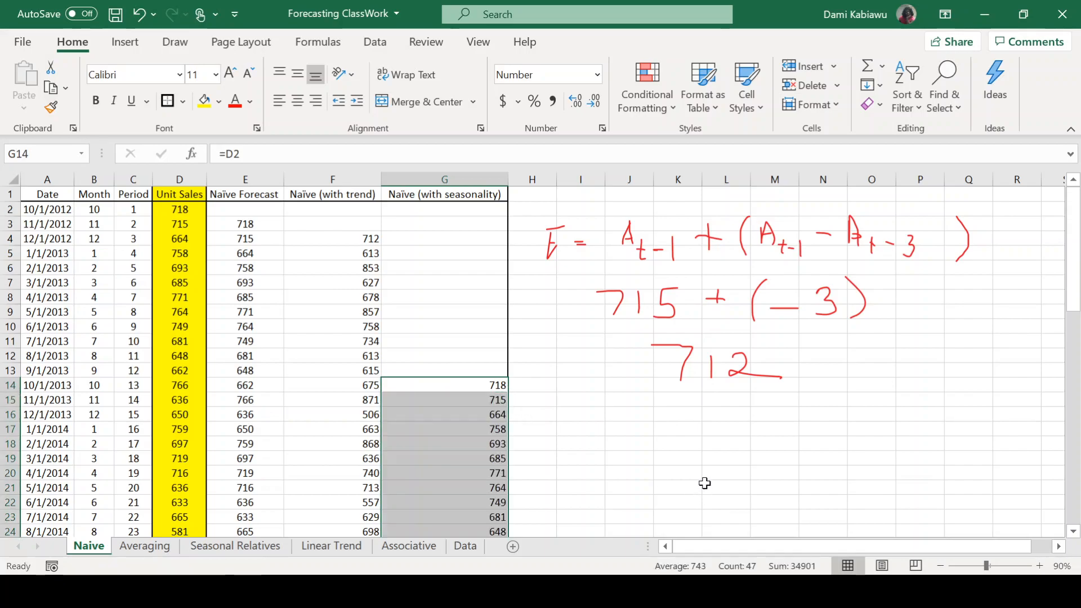
{"action": "scroll", "coordinate": [700, 480], "scroll_direction": "down", "scroll_amount": 12}
{"action": "scroll", "coordinate": [701, 480], "scroll_direction": "down", "scroll_amount": 2}
{"action": "left_click", "coordinate": [659, 439]}
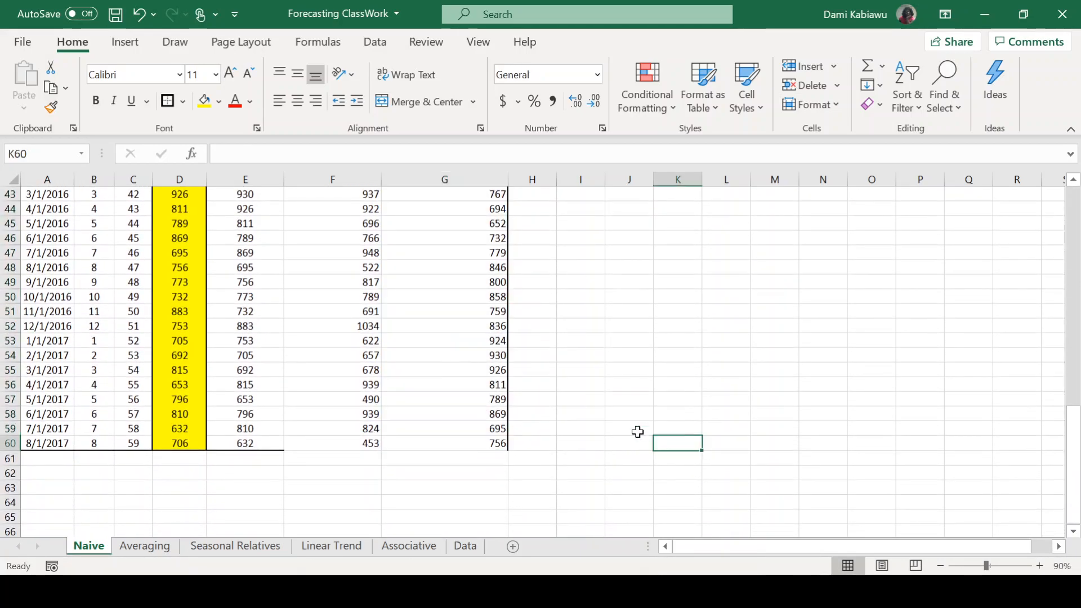
Outline the whole forecast table A1:G60 with the thick outside border.
{"action": "left_click", "coordinate": [493, 444]}
{"action": "mouse_move", "coordinate": [493, 444]}
{"action": "left_mouse_down"}
{"action": "mouse_move", "coordinate": [241, 440]}
{"action": "mouse_move", "coordinate": [22, 399]}
{"action": "mouse_move", "coordinate": [14, 84]}
{"action": "mouse_move", "coordinate": [11, 113]}
{"action": "left_mouse_up"}
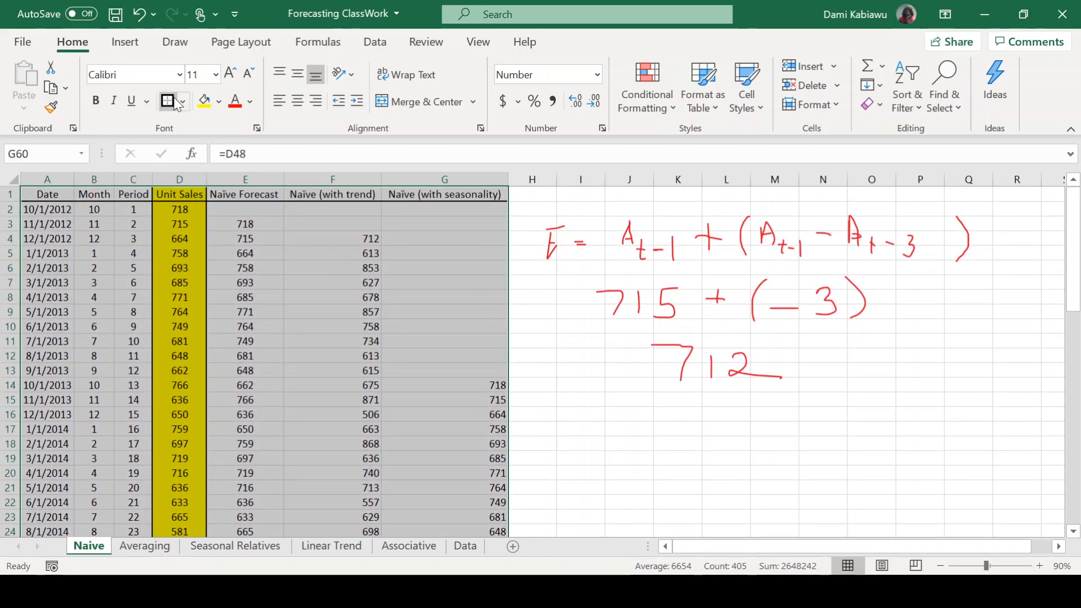
{"action": "scroll", "coordinate": [662, 432], "scroll_direction": "down", "scroll_amount": 16}
{"action": "left_click", "coordinate": [667, 372]}
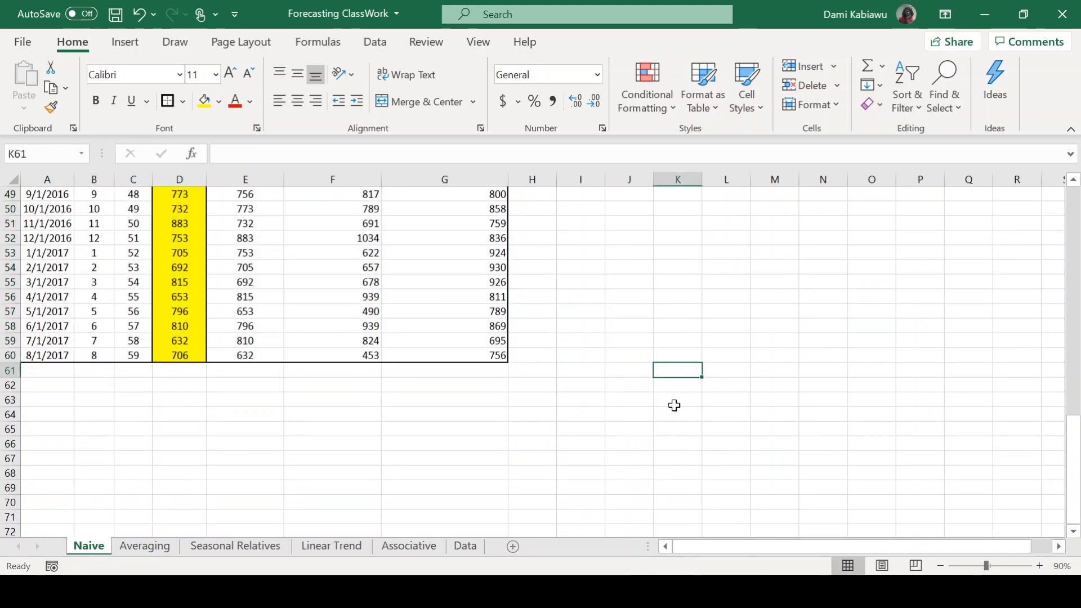
{"action": "scroll", "coordinate": [672, 405], "scroll_direction": "up", "scroll_amount": 13}
{"action": "scroll", "coordinate": [675, 406], "scroll_direction": "up", "scroll_amount": 3}
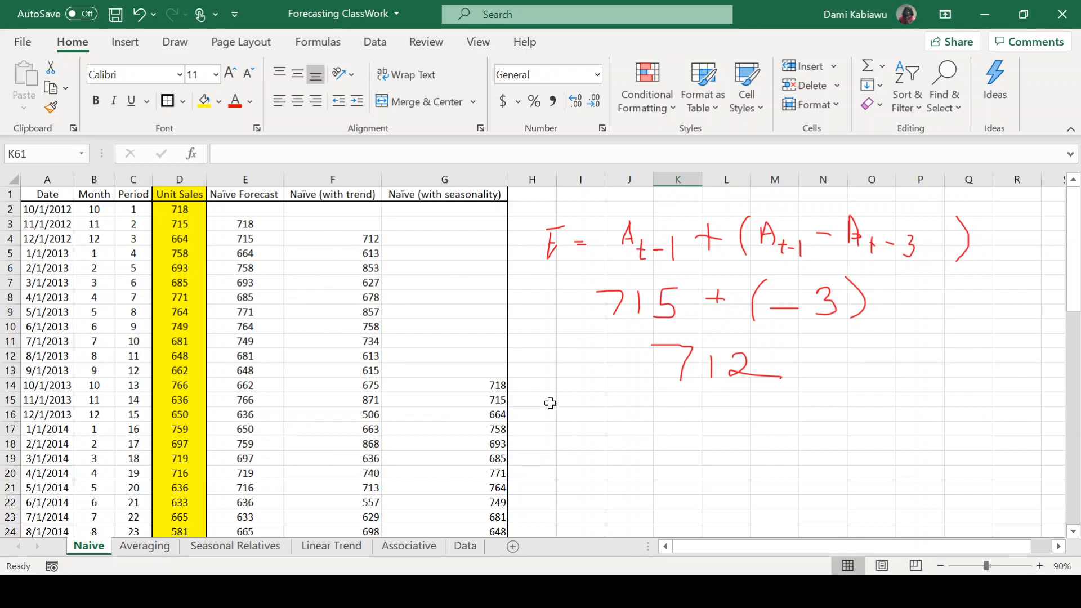
{"action": "left_click", "coordinate": [667, 591]}
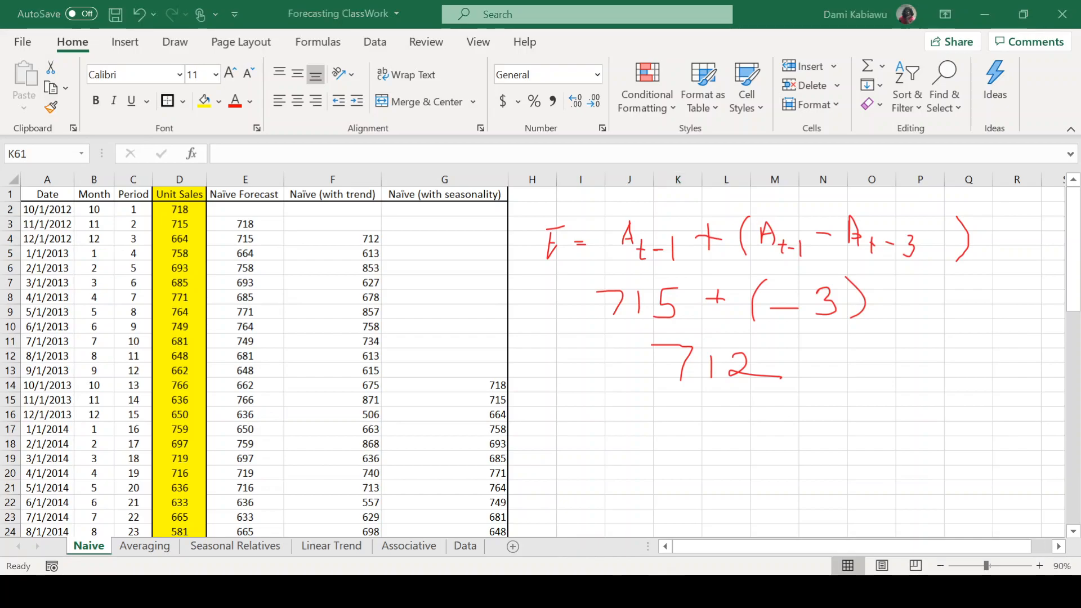